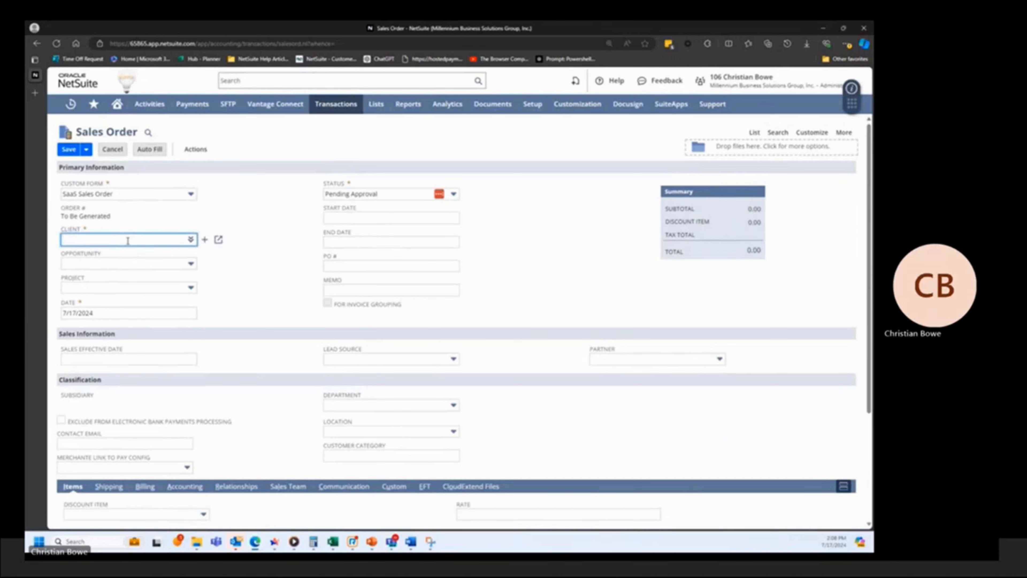
# Set the sales order's client to *MBSG TESTING
pyautogui.write('MBSG')
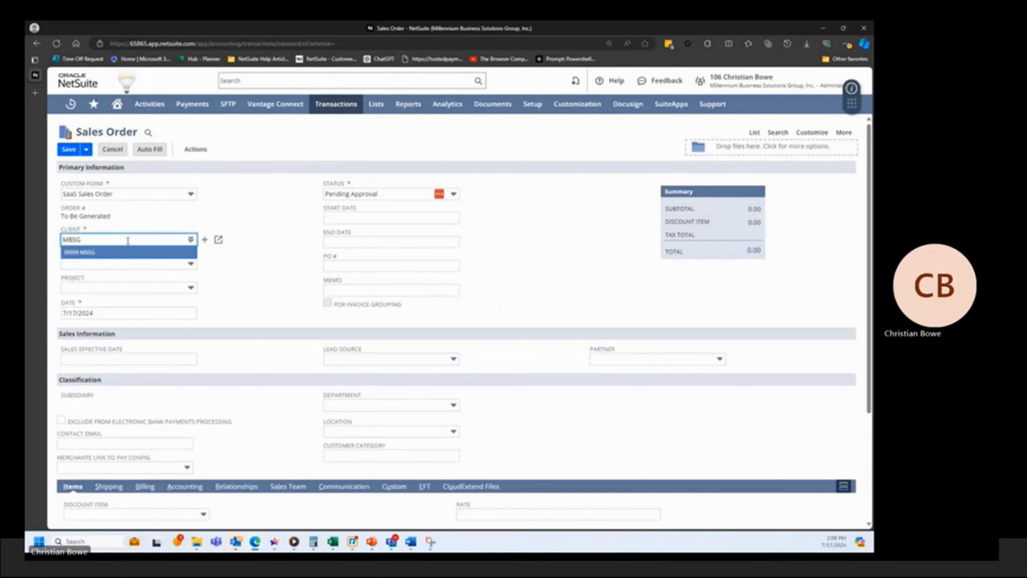
pyautogui.press('Return')
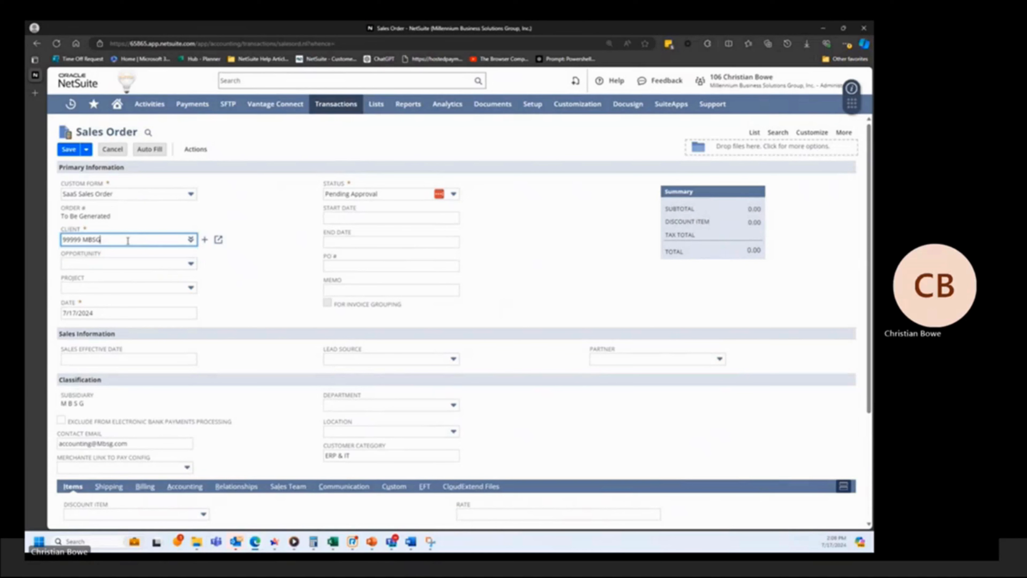
pyautogui.write('*MBSG')
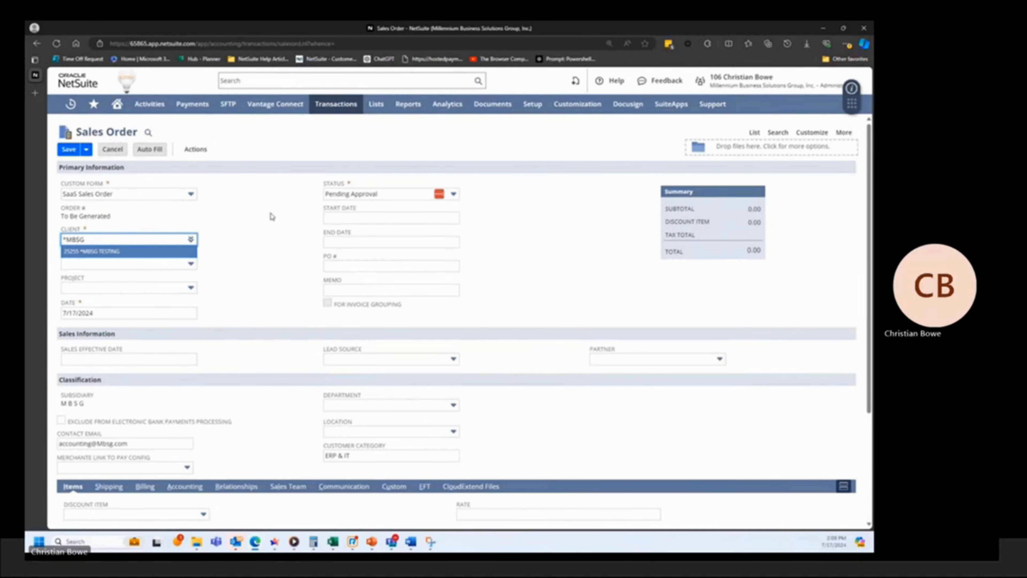
pyautogui.press('Return')
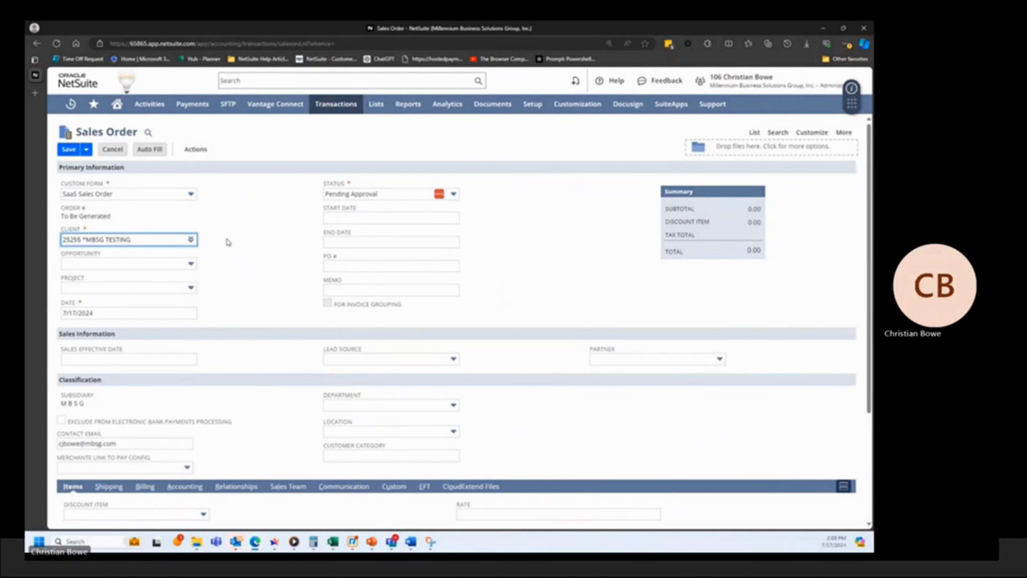
# Fill in the sales order's PO number and set its memo to "Automated Billing Test Transaction"
pyautogui.click(346, 265)
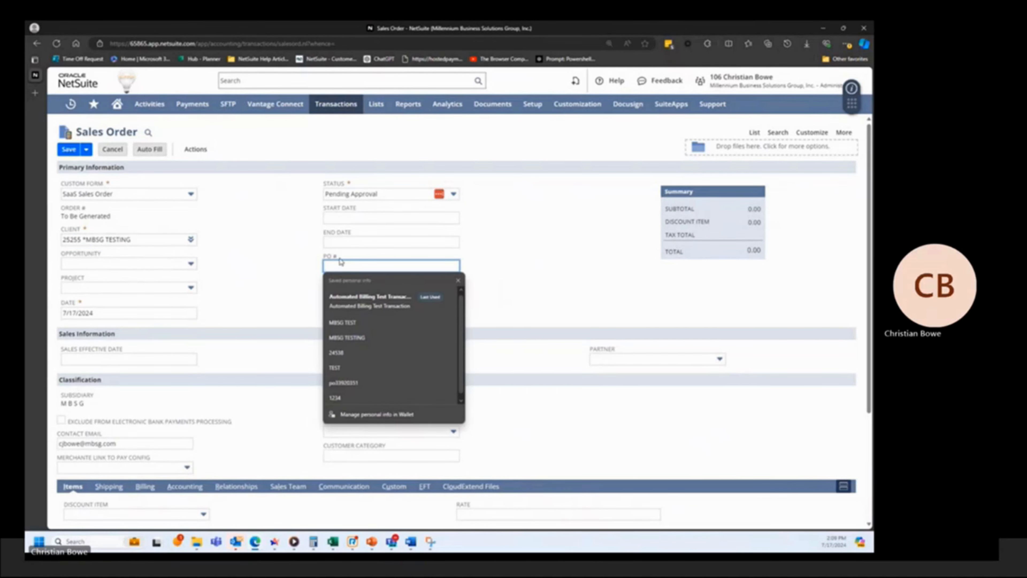
pyautogui.write('1')
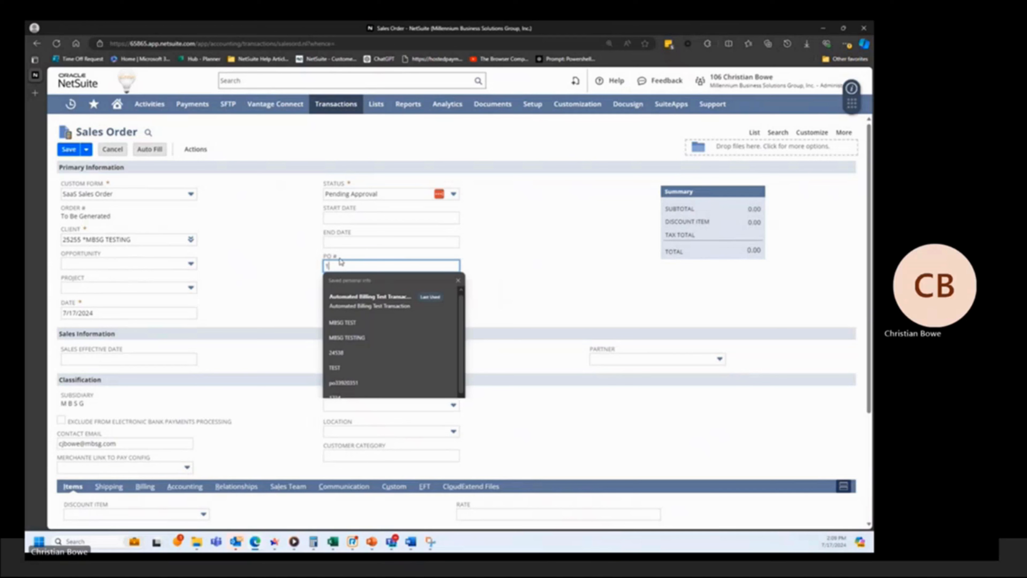
pyautogui.write('23Test')
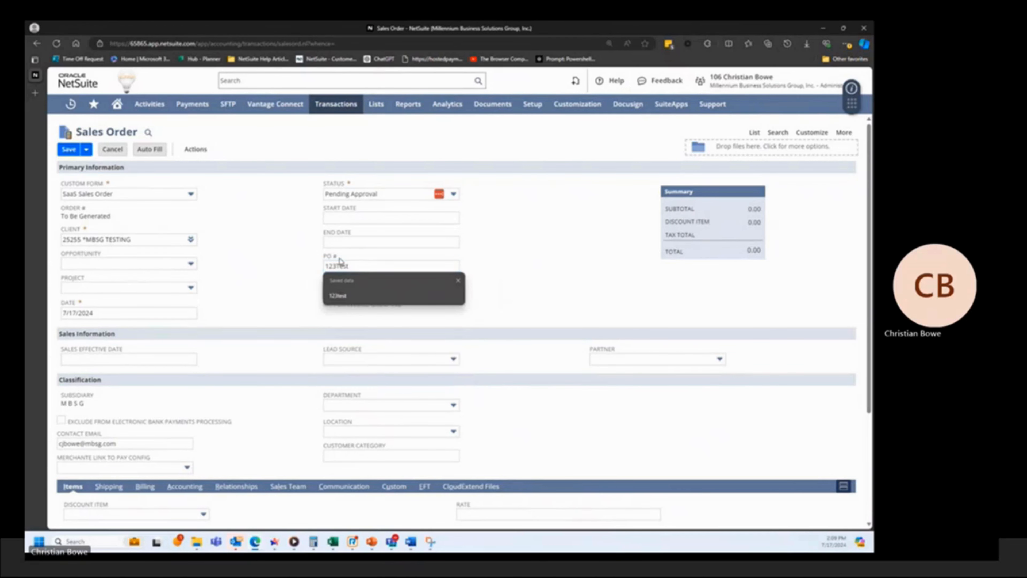
pyautogui.press('Tab')
pyautogui.write('Au')
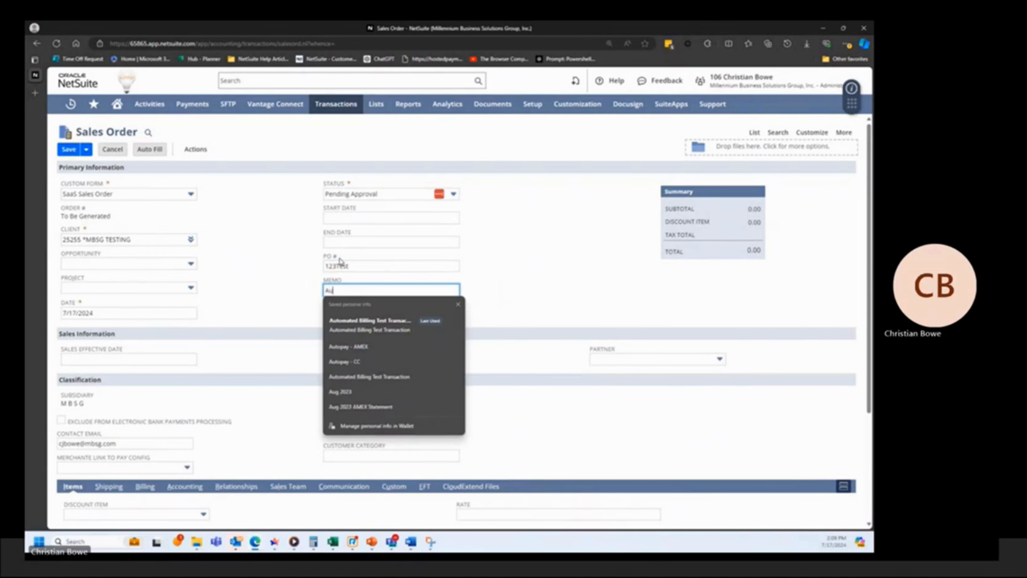
pyautogui.write('tomated Billing Test Transactions')
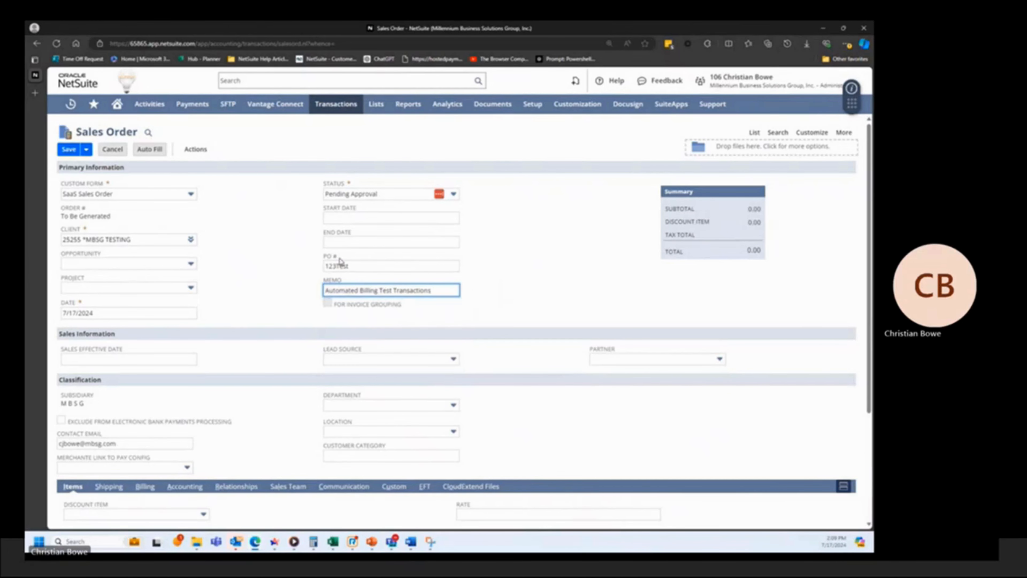
pyautogui.press('BackSpace')
pyautogui.press('Tab')
# Add a SaaS : Dark Web Monitoring line with quantity 12 to the sales order's items
pyautogui.scroll(-4, 339, 261)
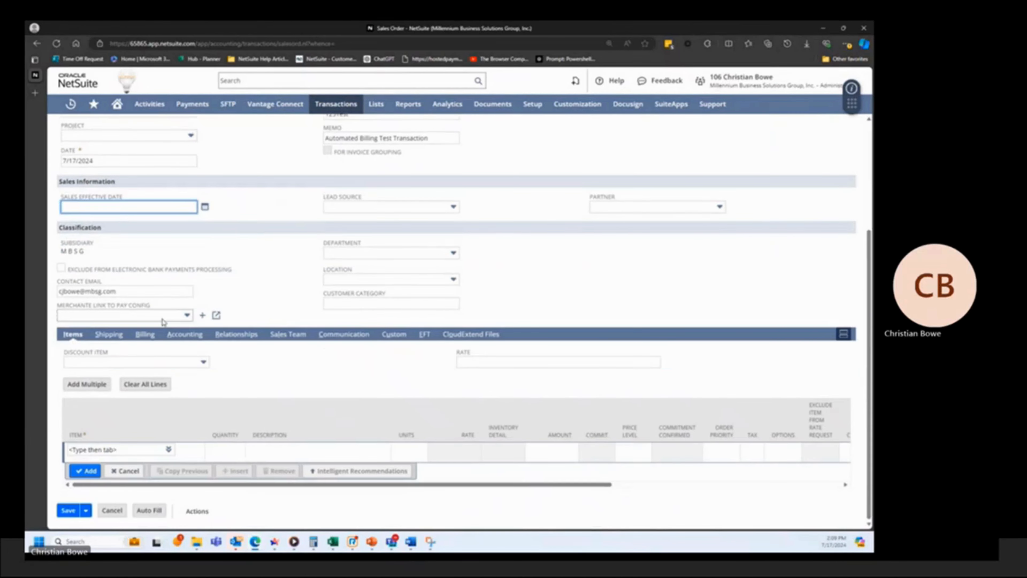
pyautogui.click(108, 449)
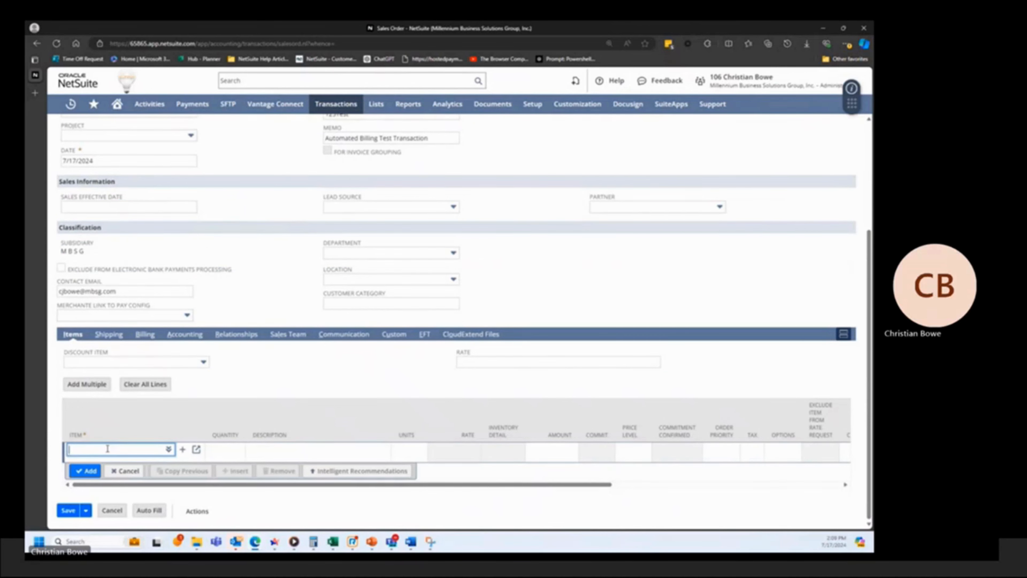
pyautogui.write('dark web')
pyautogui.press('Return')
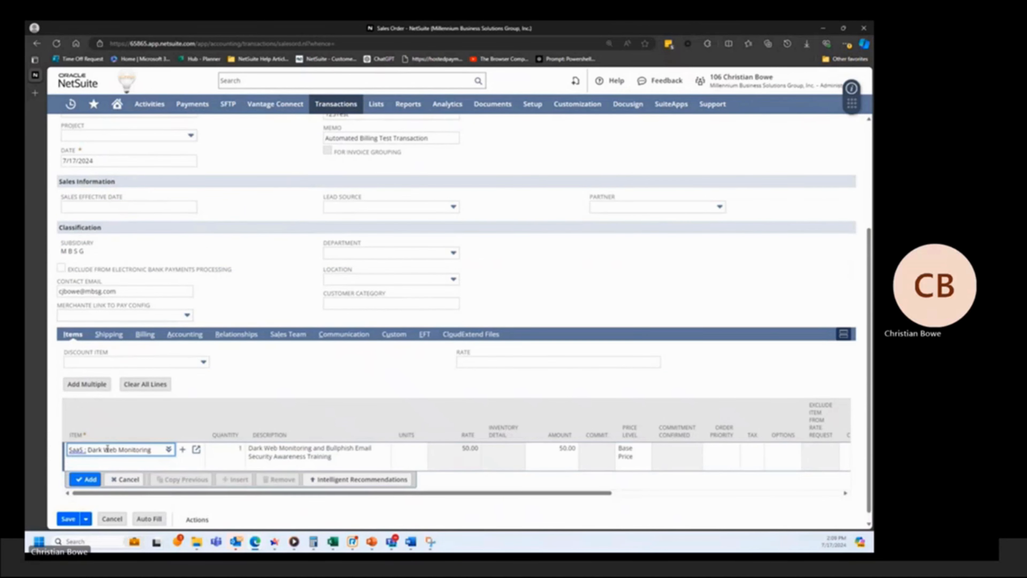
pyautogui.press('Tab')
pyautogui.write('12')
pyautogui.press('Tab')
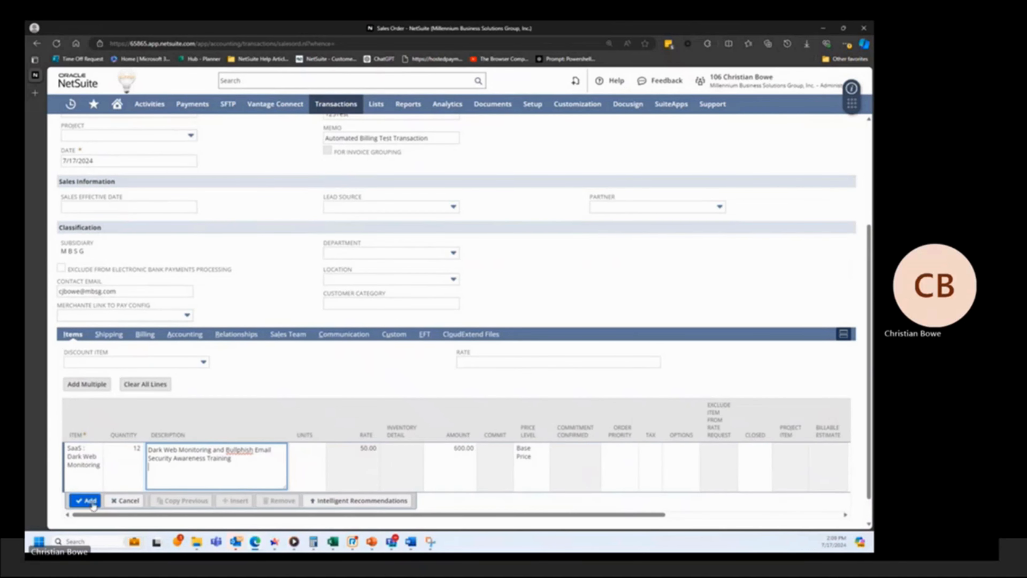
pyautogui.click(86, 501)
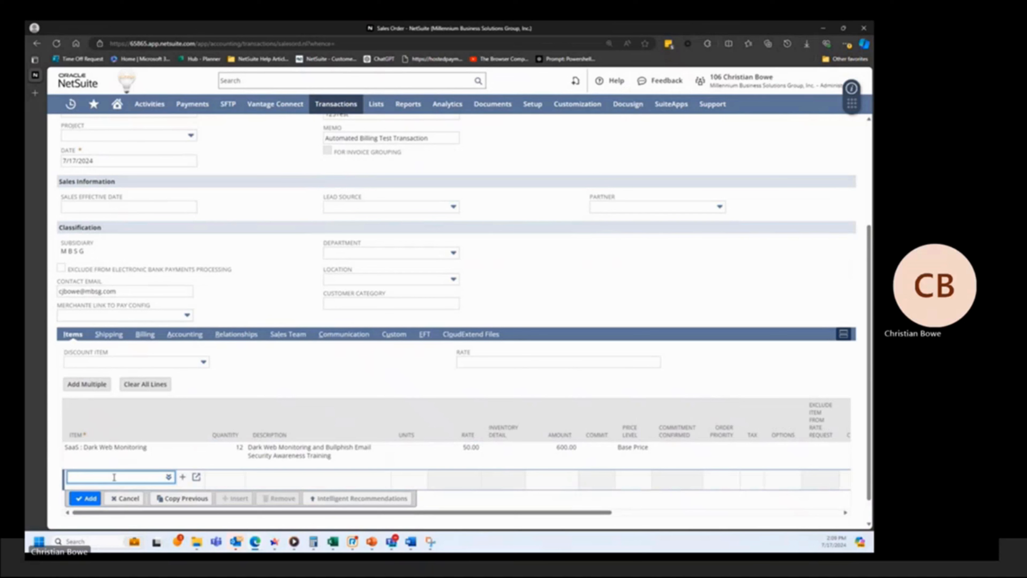
# Add a second item line for the SaaS Monthly System Monitoring : Workstation Monitoring Bundle with quantity 12
pyautogui.write('work')
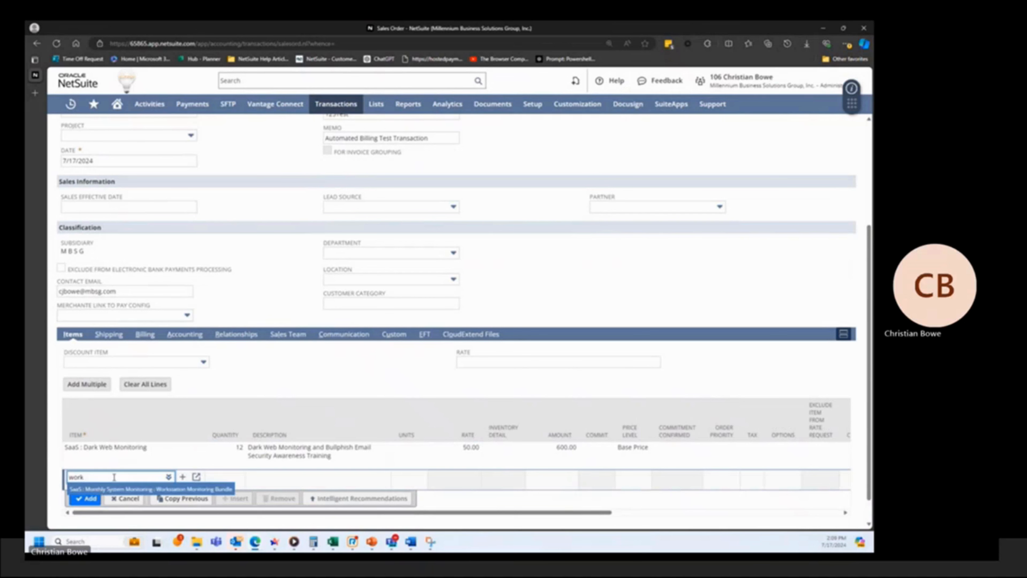
pyautogui.press('Return')
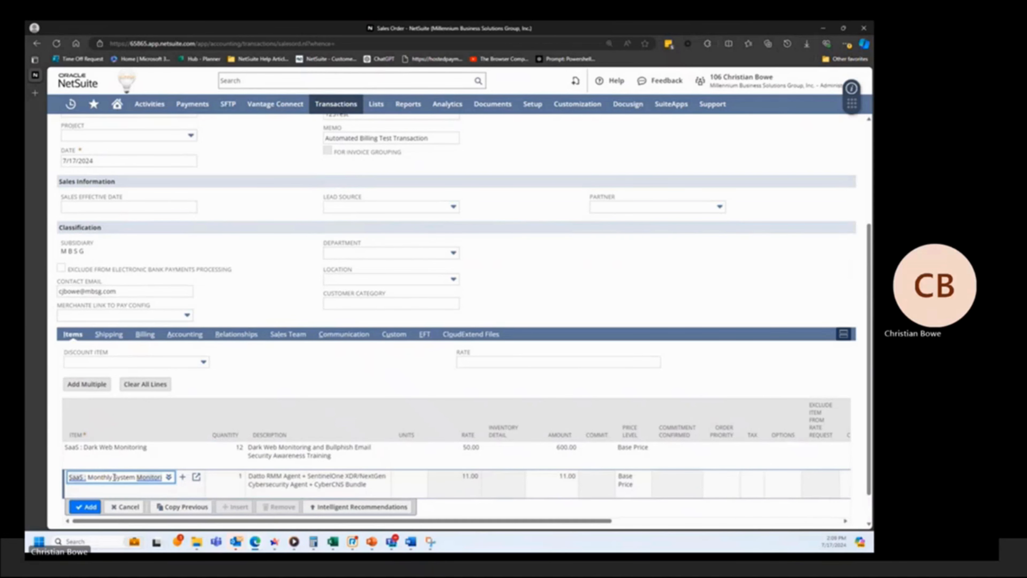
pyautogui.press('Tab')
pyautogui.write('12')
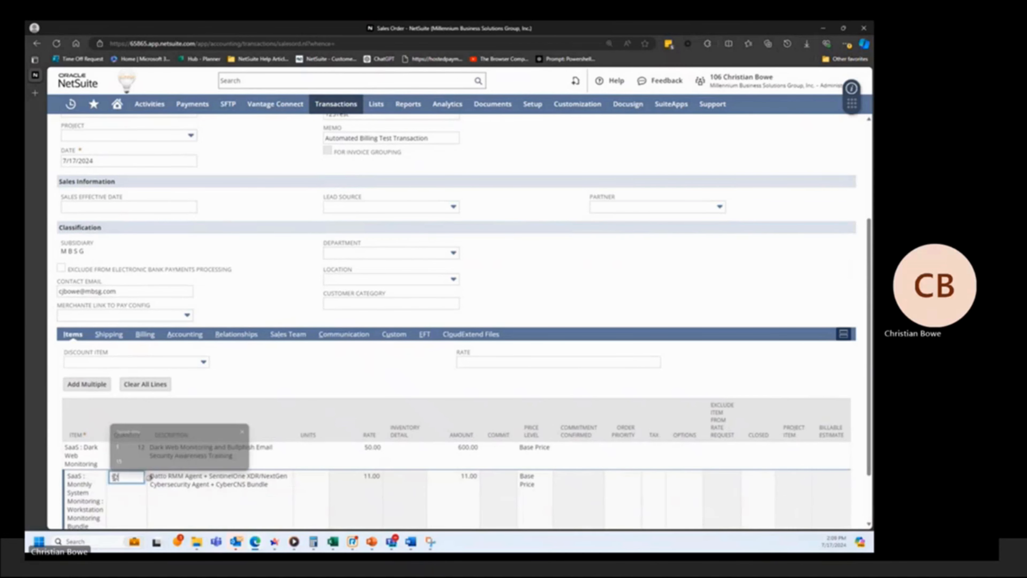
pyautogui.press('Tab')
pyautogui.scroll(-2, 101, 475)
pyautogui.click(74, 473)
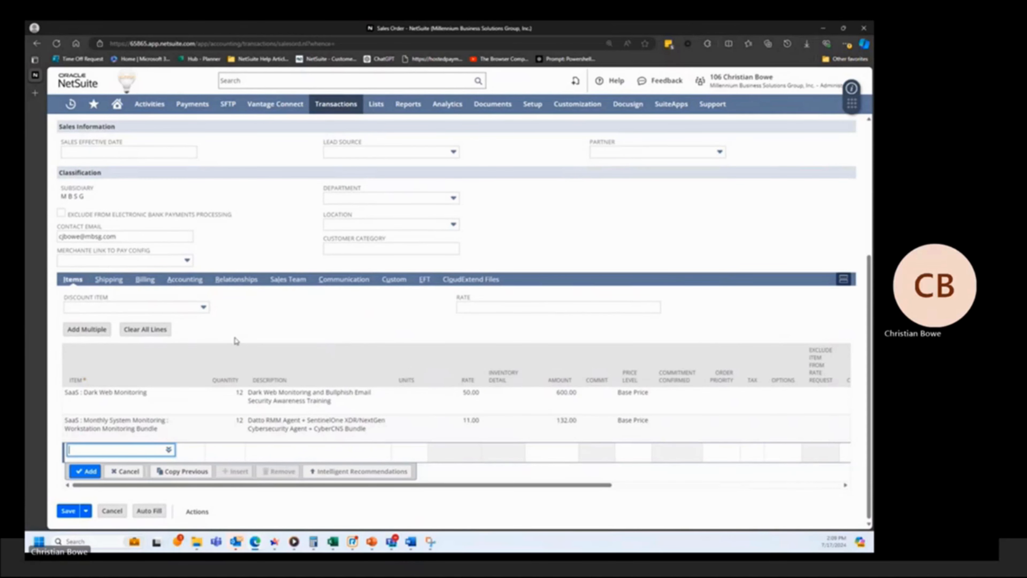
# Set the sales order's billing schedule to SaaS 1 YR Term
pyautogui.click(147, 281)
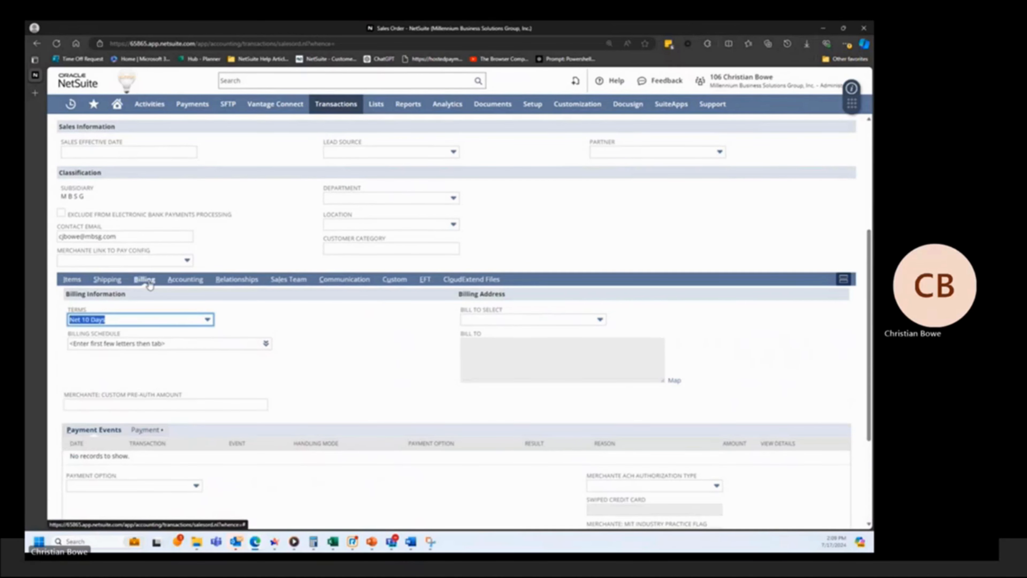
pyautogui.click(136, 344)
pyautogui.write('saa')
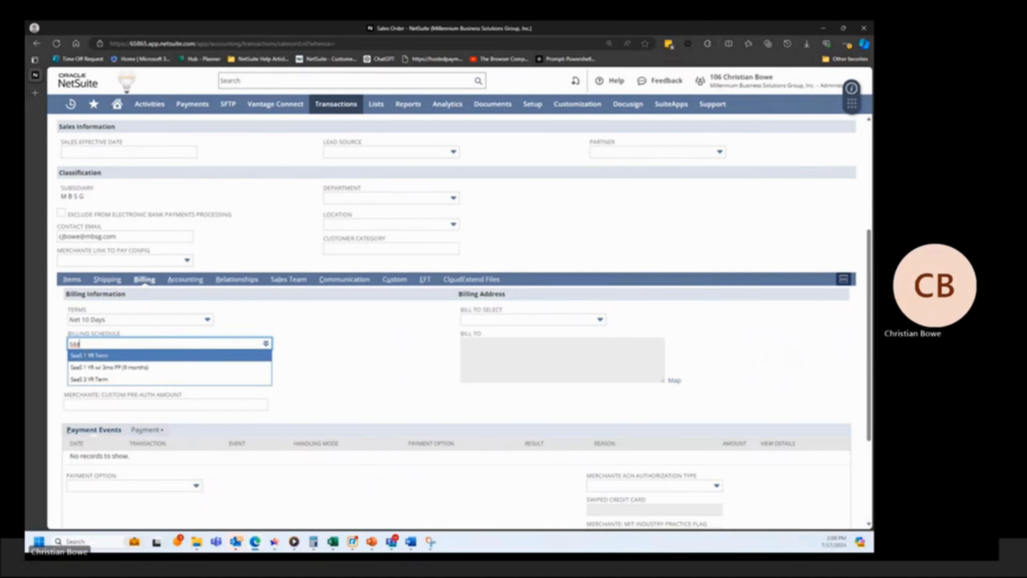
pyautogui.click(86, 356)
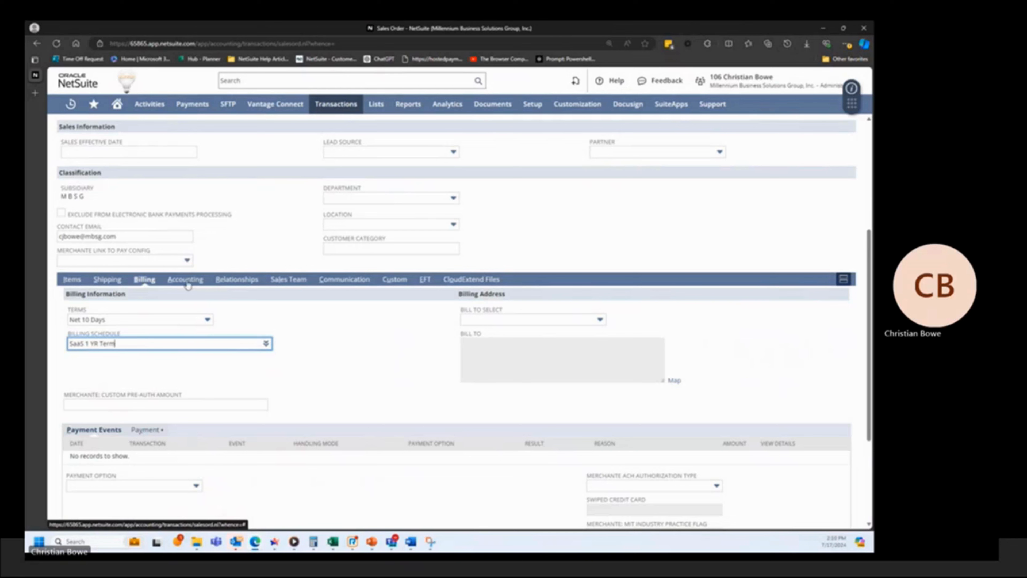
# Review the sales order's item lines and save the order
pyautogui.click(72, 280)
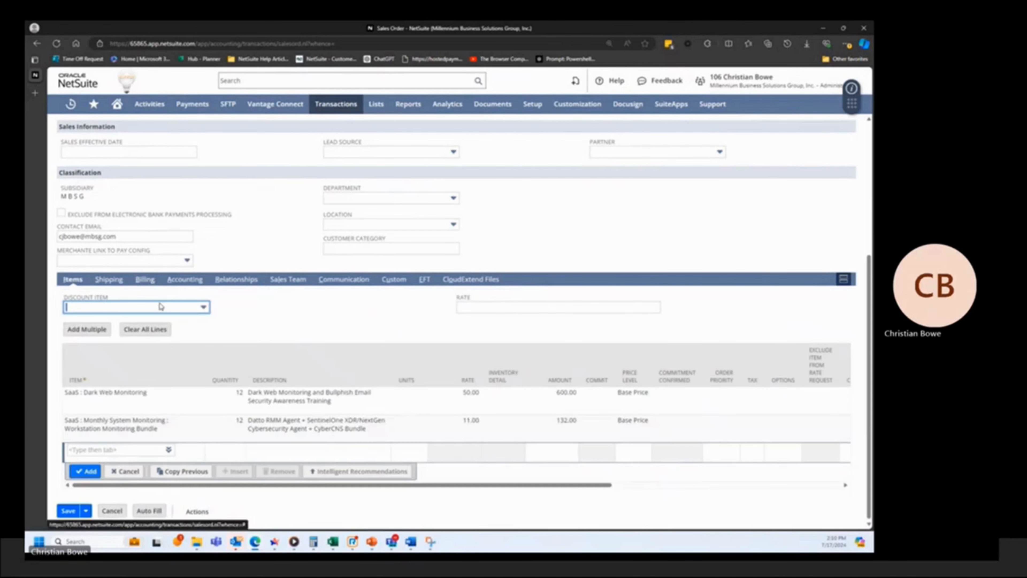
pyautogui.scroll(5, 162, 307)
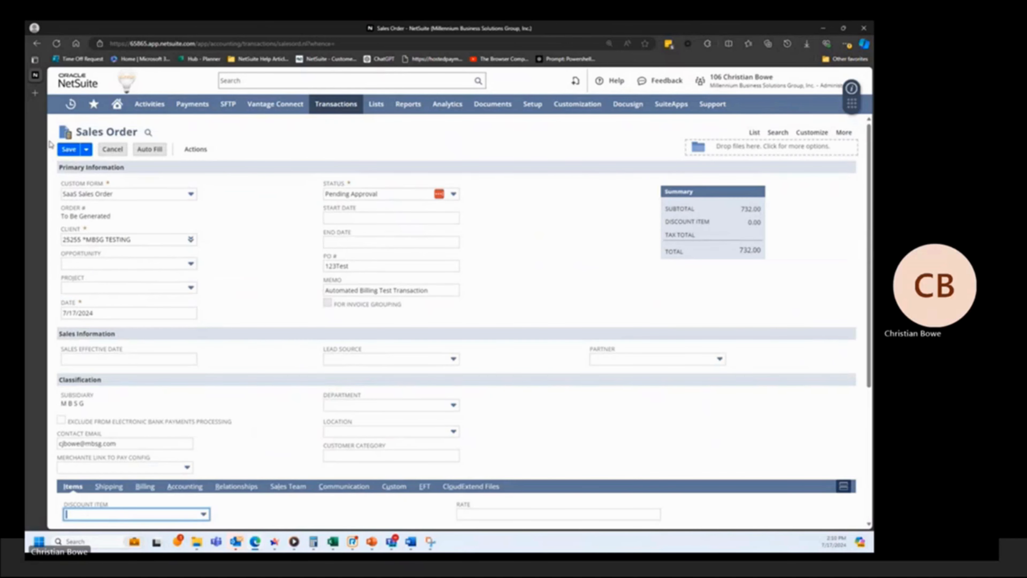
pyautogui.click(68, 150)
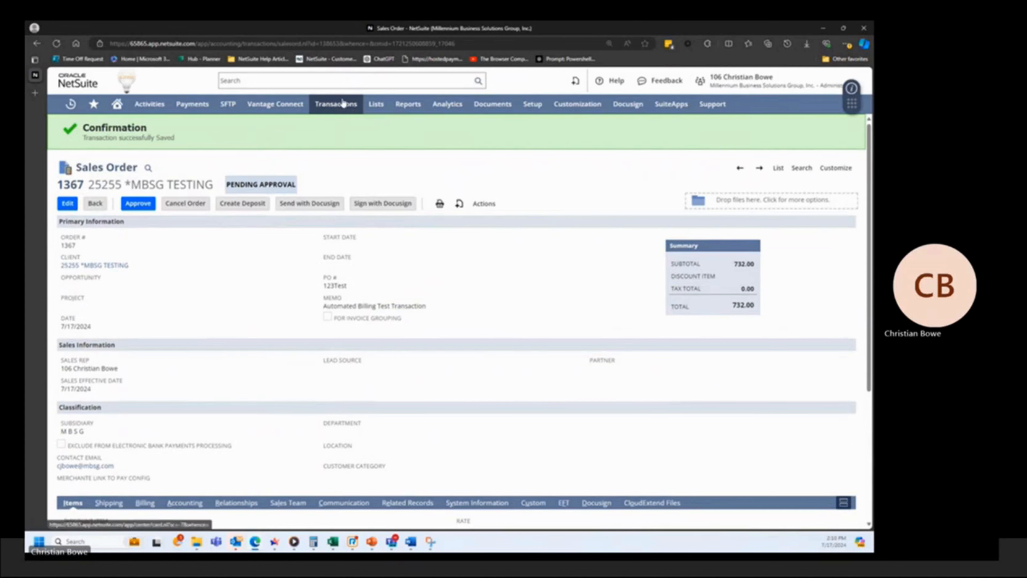
# Start a new sales invoice and switch its custom form to SaaS Invoice
pyautogui.moveTo(343, 104)
pyautogui.moveTo(343, 208)
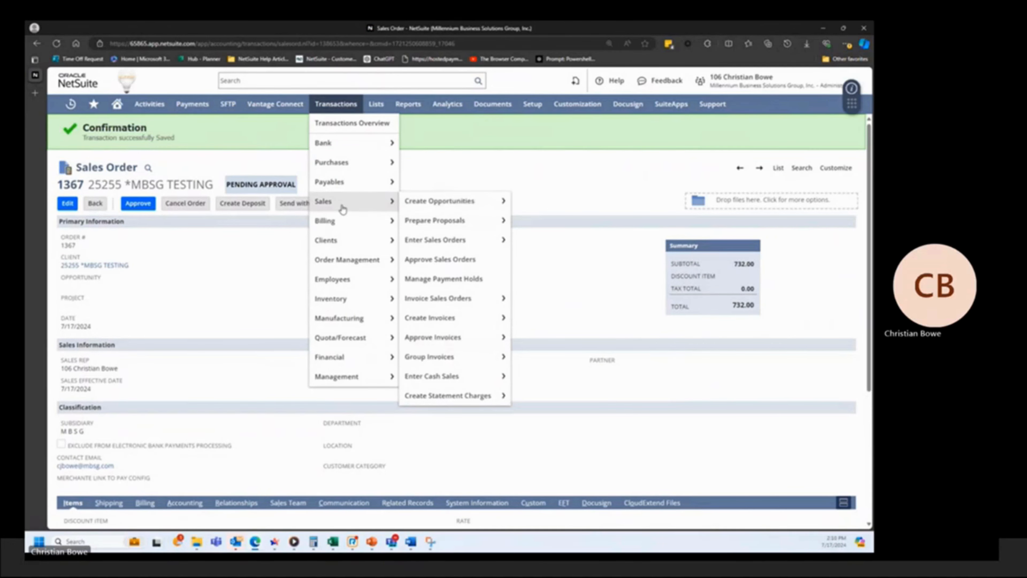
pyautogui.moveTo(431, 318)
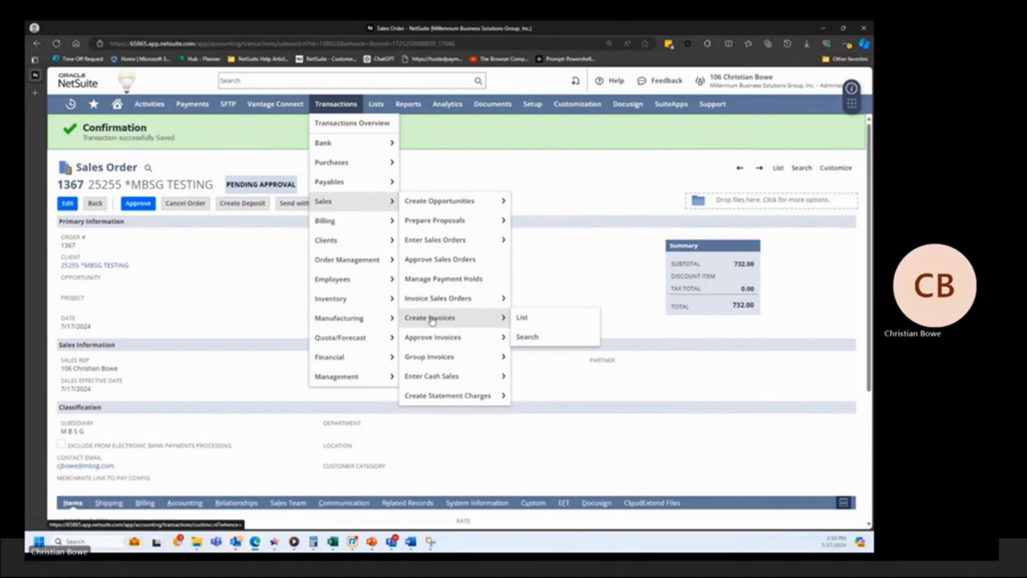
pyautogui.click(431, 319)
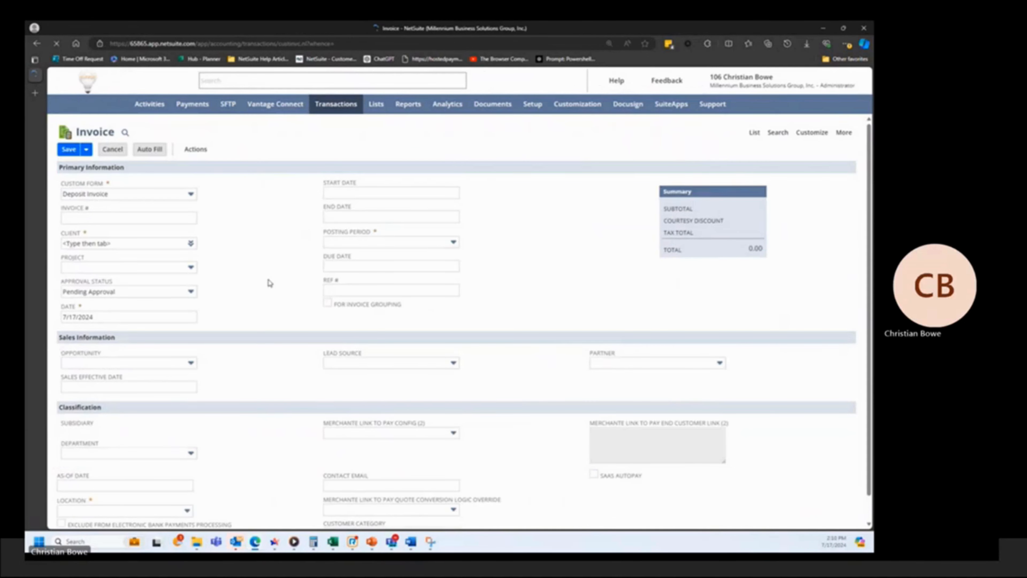
pyautogui.click(191, 194)
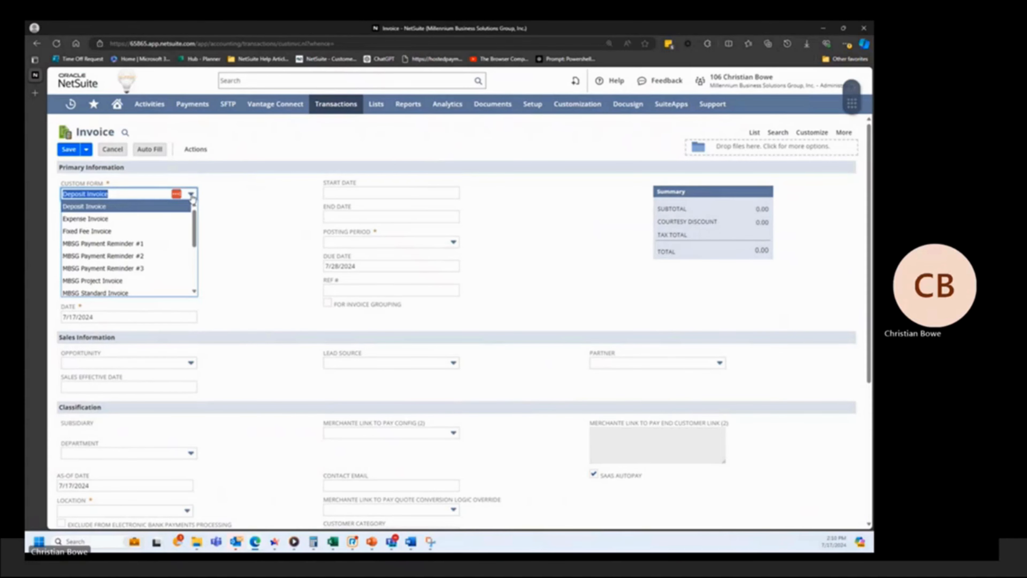
pyautogui.scroll(-3, 169, 228)
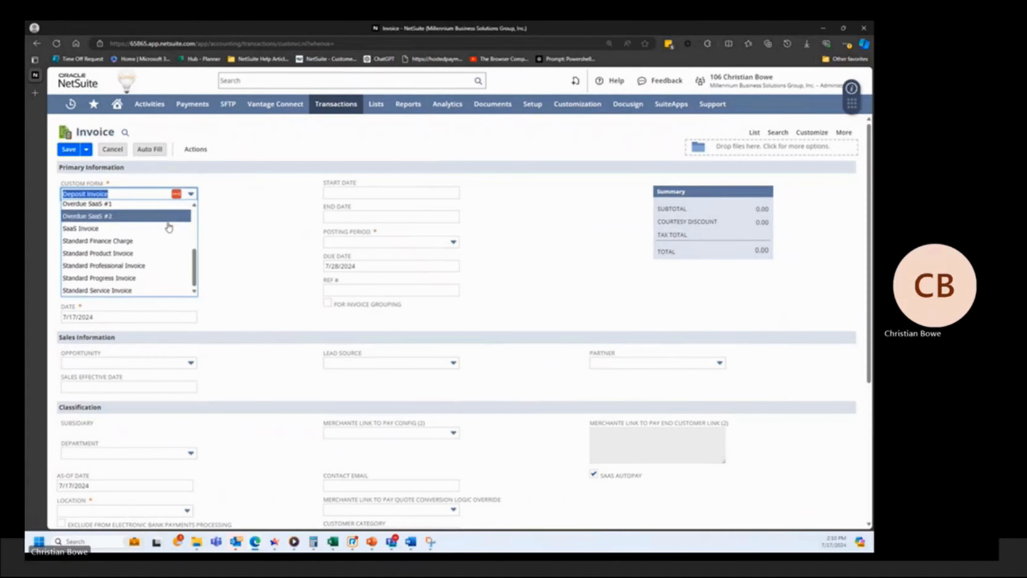
pyautogui.click(113, 229)
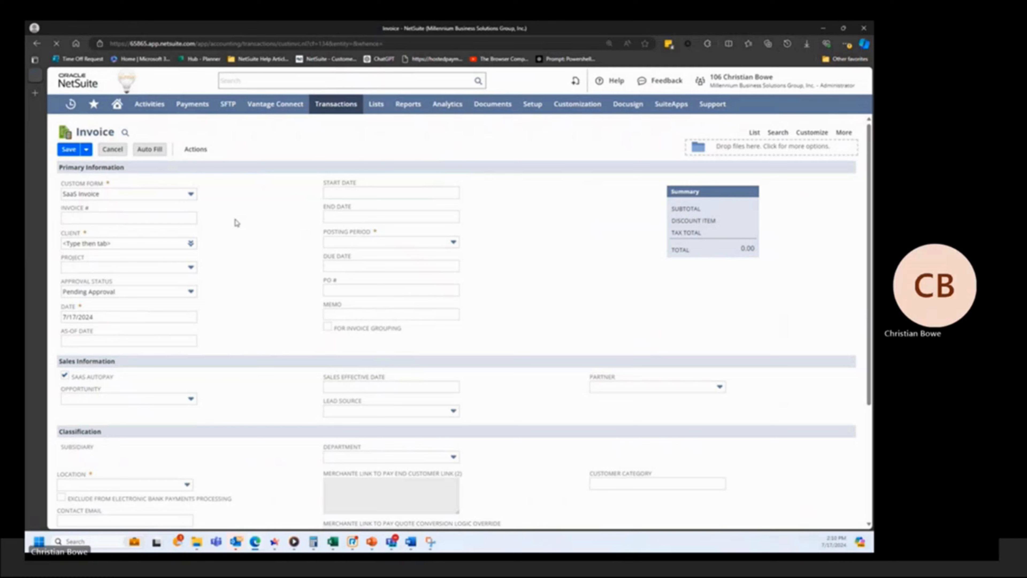
# Set the invoice's client to *MBSG TESTING and dismiss the customer alert
pyautogui.click(111, 243)
pyautogui.write('*mbsg')
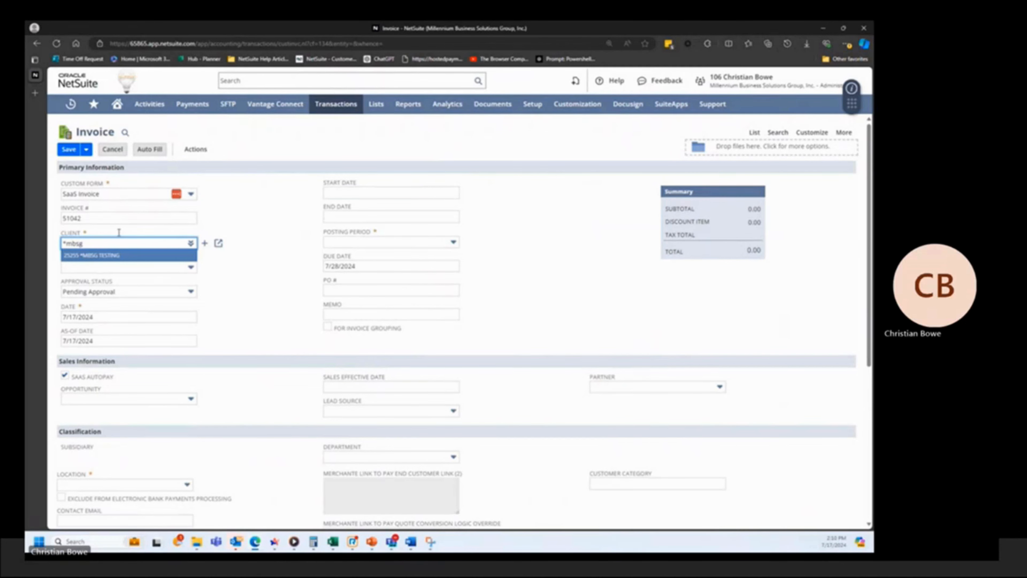
pyautogui.press('Return')
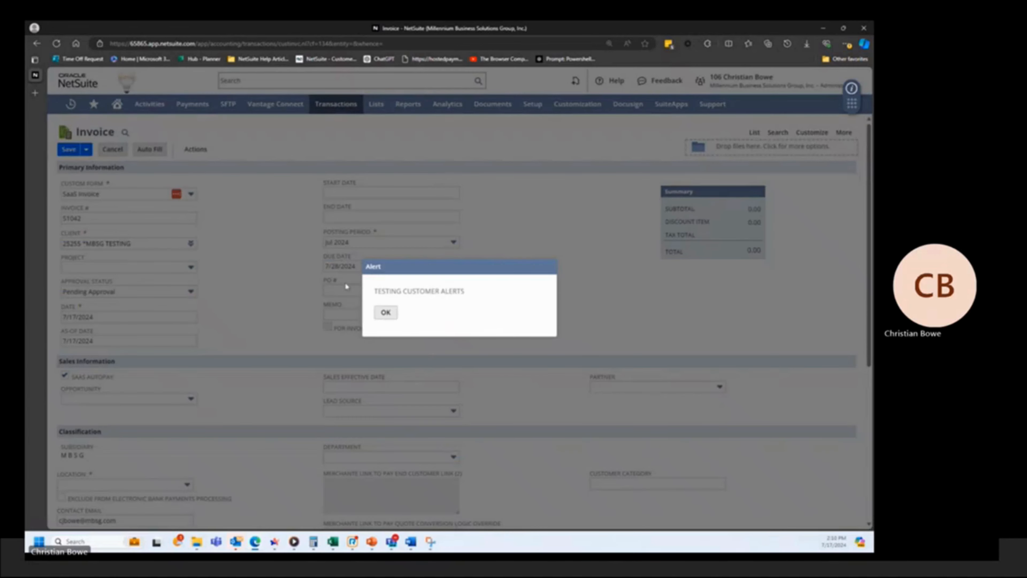
pyautogui.click(387, 317)
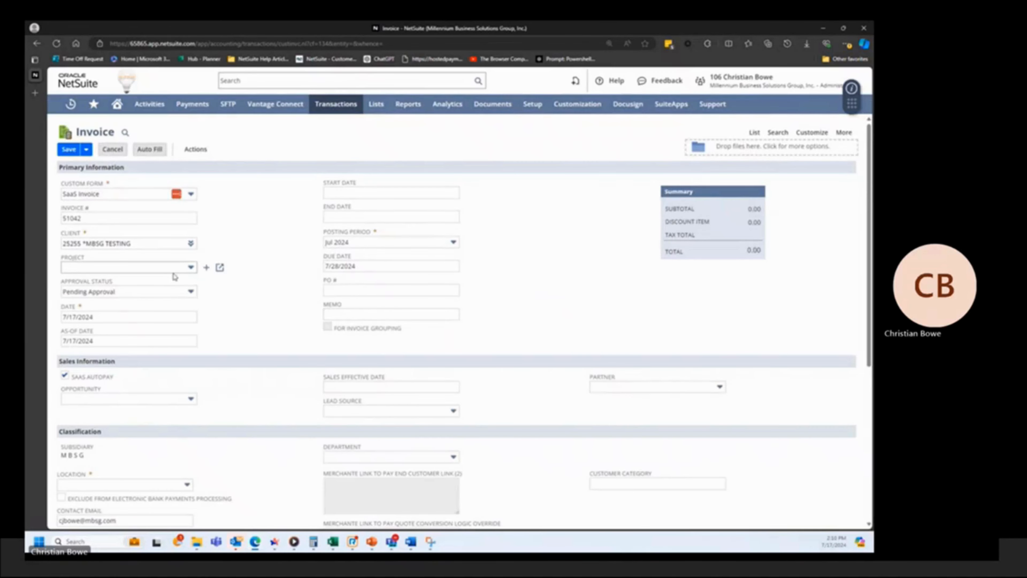
# Fill in the invoice's PO number with the same test value as on the sales order
pyautogui.click(347, 290)
pyautogui.write('123test')
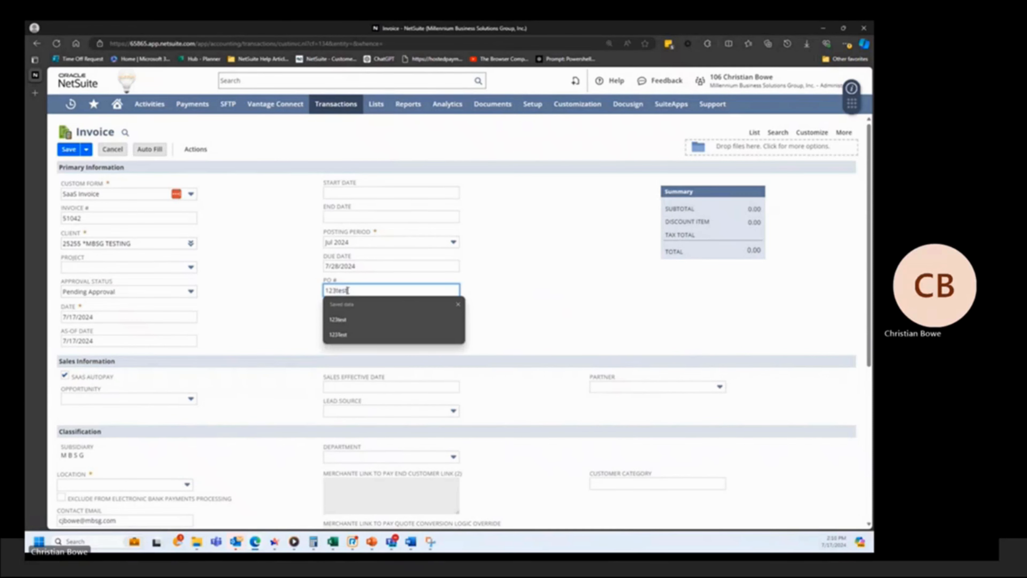
pyautogui.press('Tab')
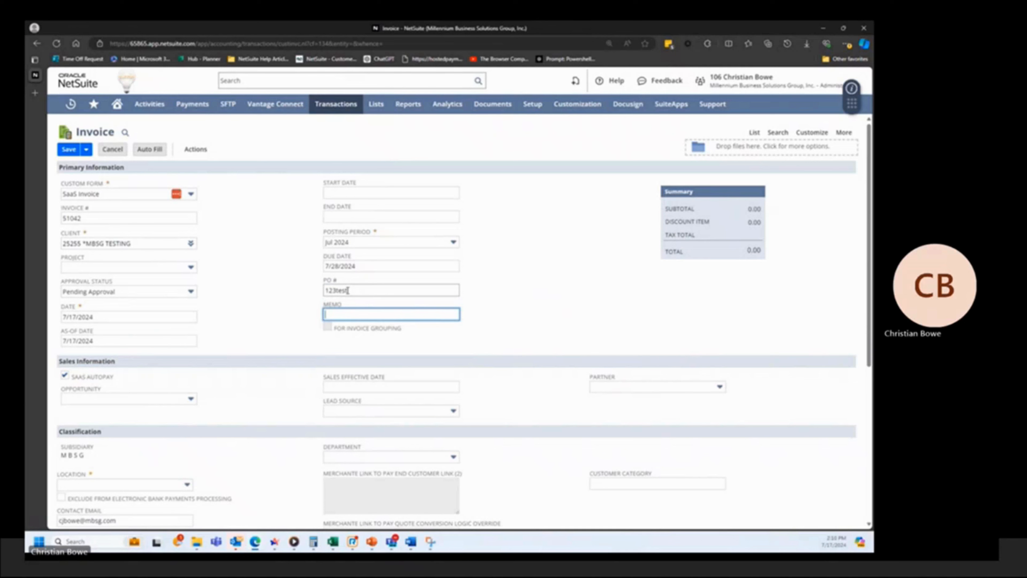
# Fill in the invoice's memo with "Automated Billing Test Transaction"
pyautogui.write('Automated Billing Test Transaction')
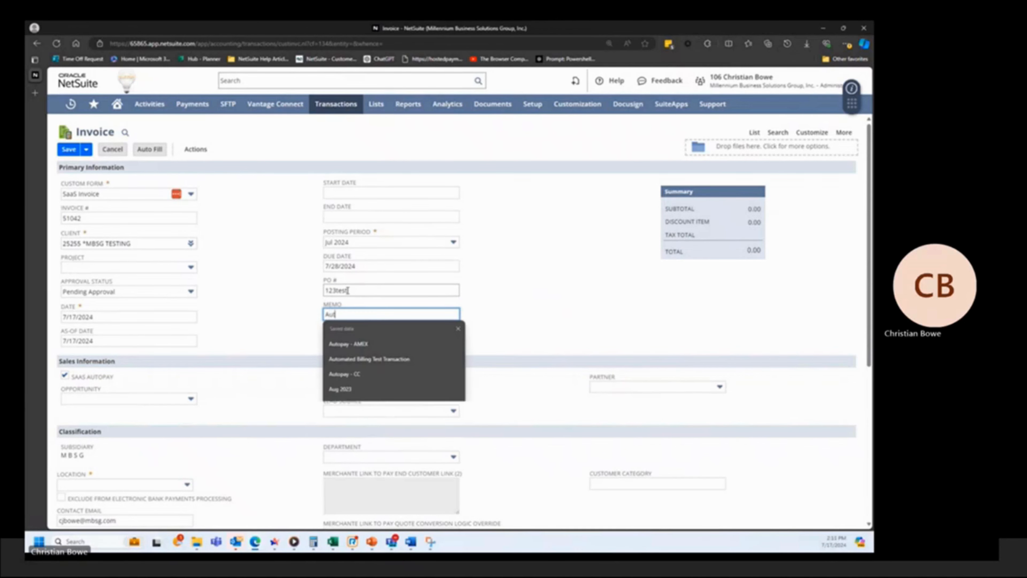
pyautogui.write('ed Bil')
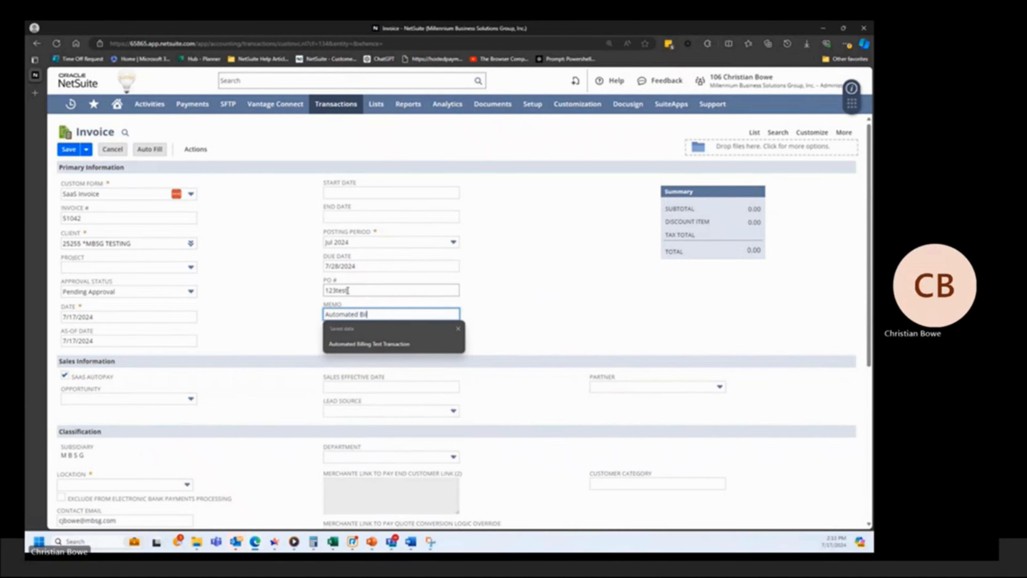
pyautogui.write('ling test')
pyautogui.press('BackSpace')
pyautogui.press('BackSpace')
pyautogui.press('BackSpace')
pyautogui.press('BackSpace')
pyautogui.press('BackSpace')
pyautogui.write('Test Tr')
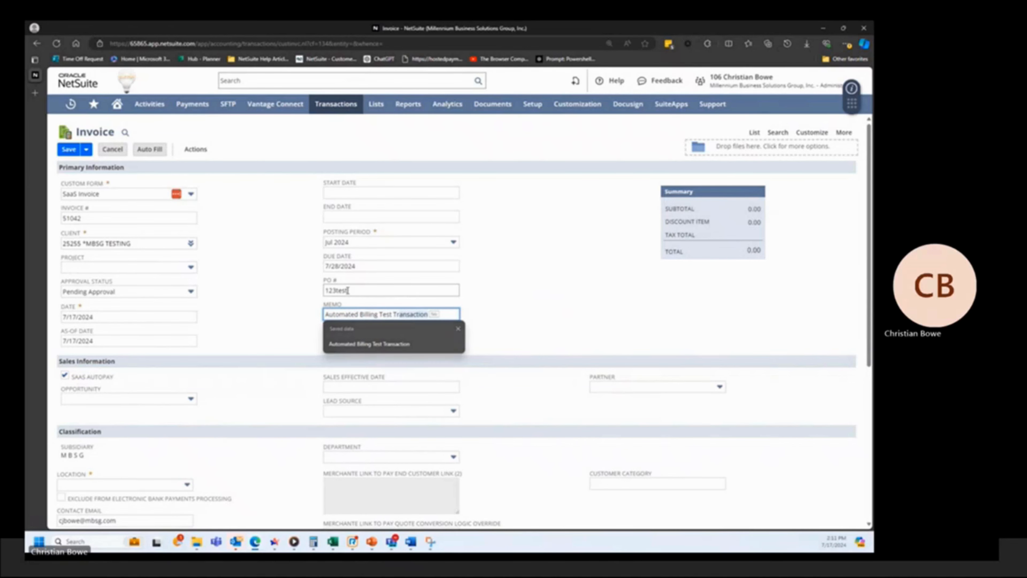
pyautogui.press('Tab')
# Set the invoice's location to California in the classification details
pyautogui.scroll(-3, 196, 384)
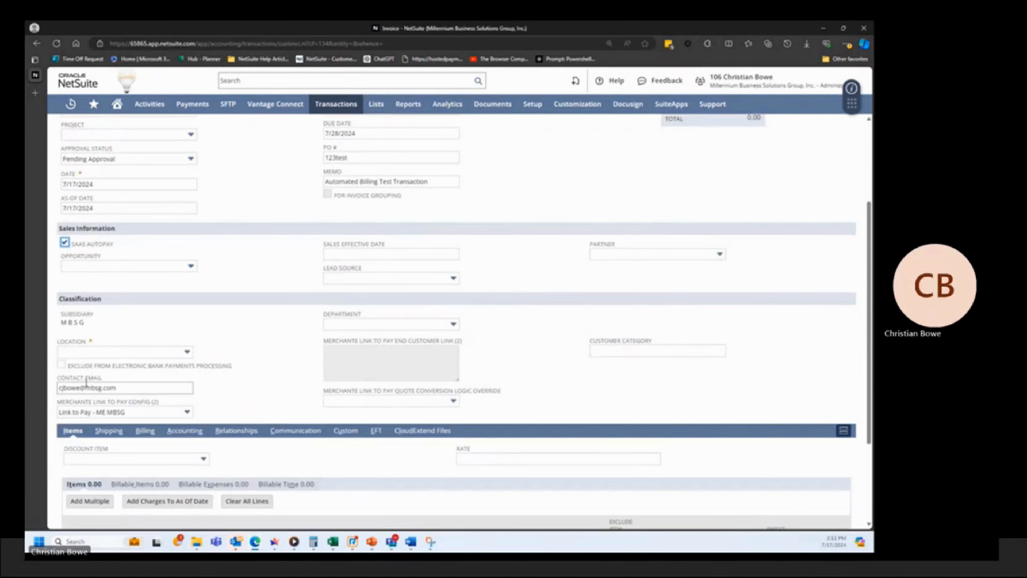
pyautogui.click(93, 352)
pyautogui.click(84, 389)
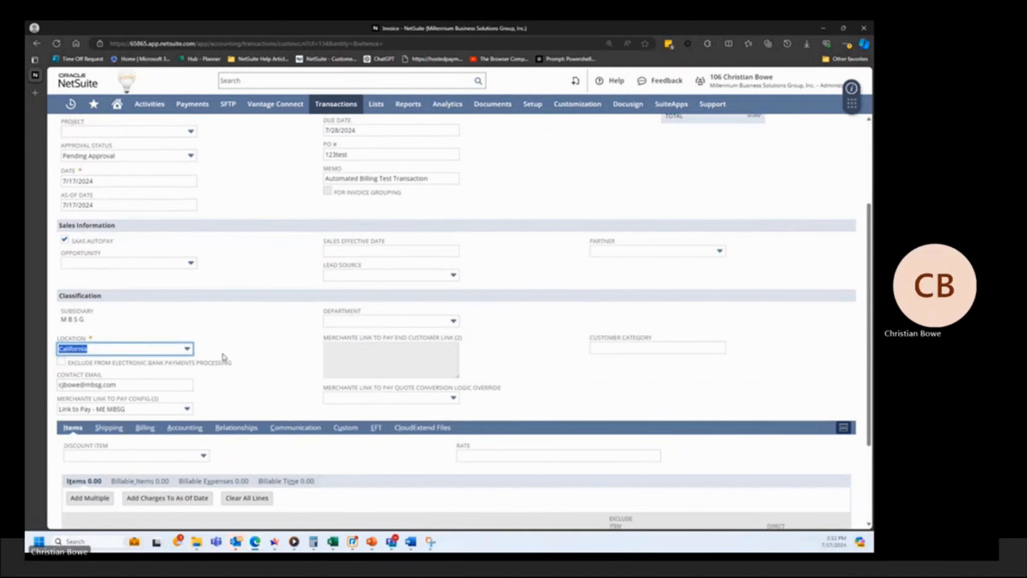
# Add a SaaS : Dark Web Monitoring item line to the invoice with its default quantity and amount
pyautogui.scroll(-3, 111, 440)
pyautogui.click(111, 440)
pyautogui.write('dark web')
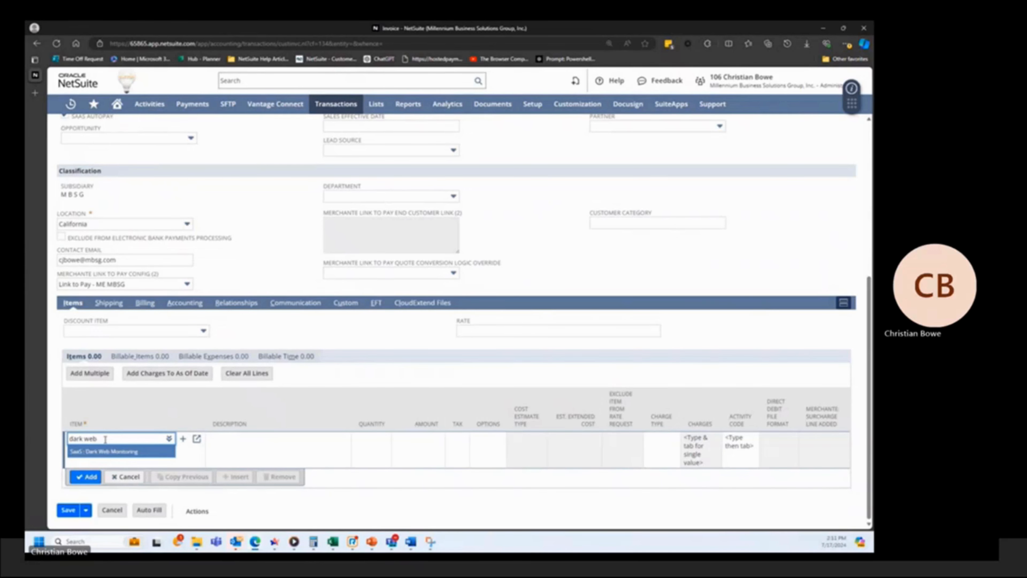
pyautogui.press('Return')
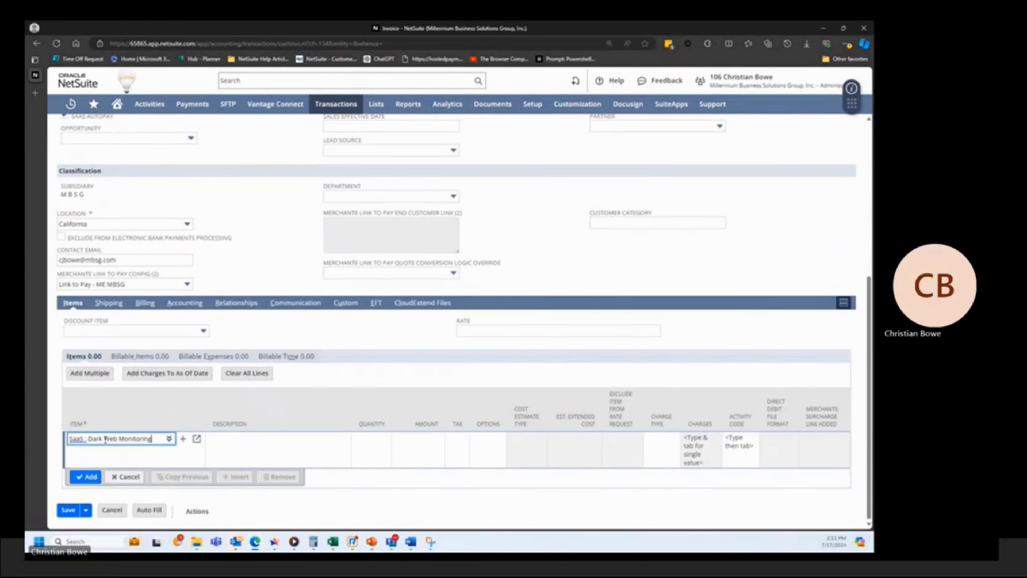
pyautogui.press('Tab')
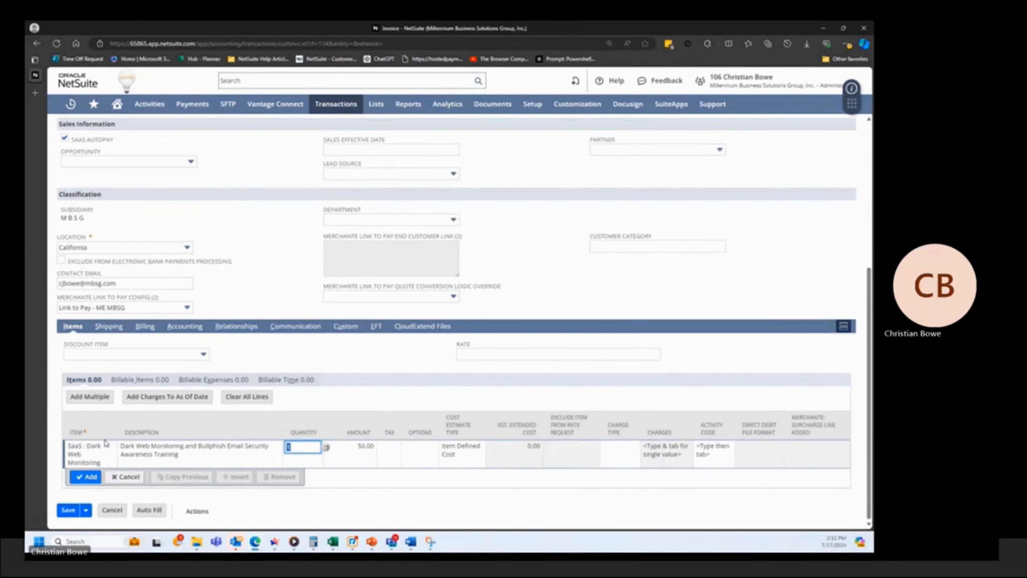
pyautogui.press('Tab')
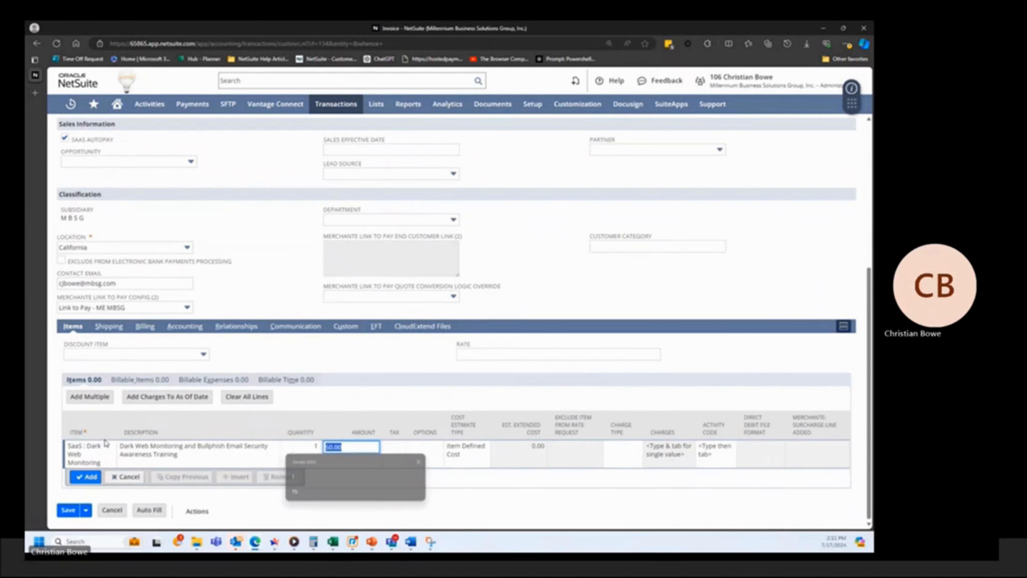
pyautogui.click(86, 476)
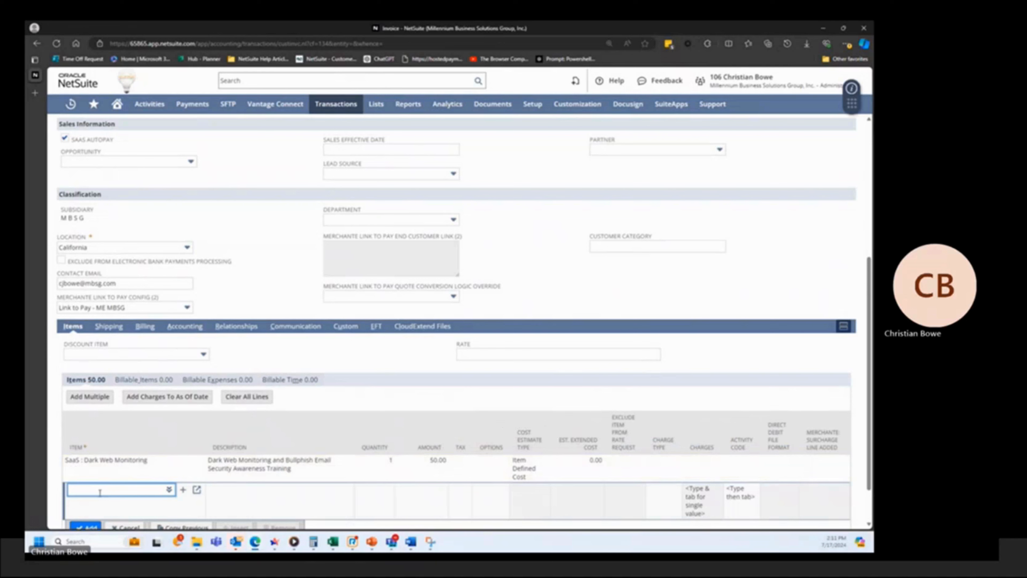
# Add a SaaS : Monthly System Monitoring : Workstation Monitoring Bundle item line to the invoice with its defaults
pyautogui.write('workstation')
pyautogui.press('Tab')
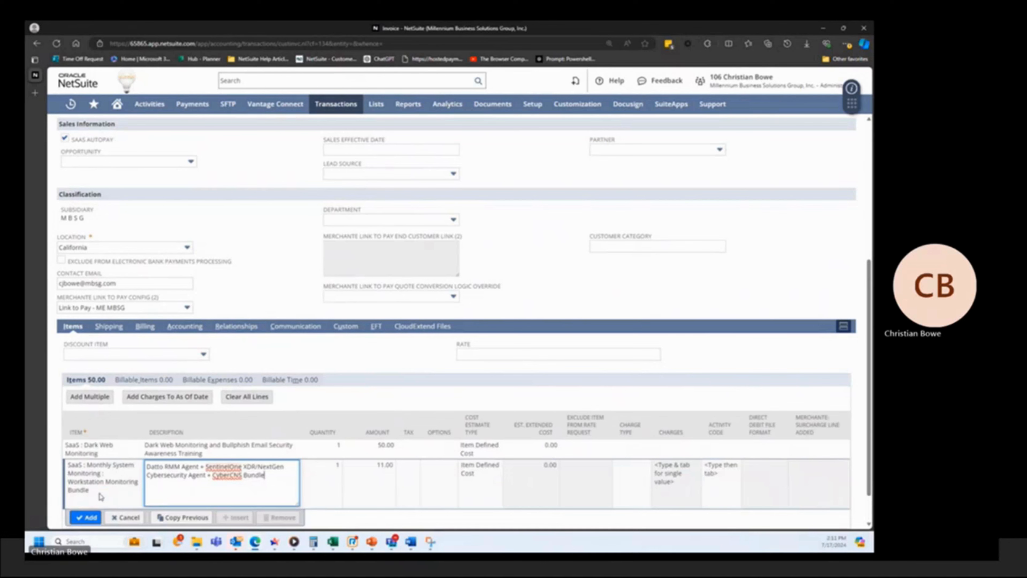
pyautogui.click(83, 518)
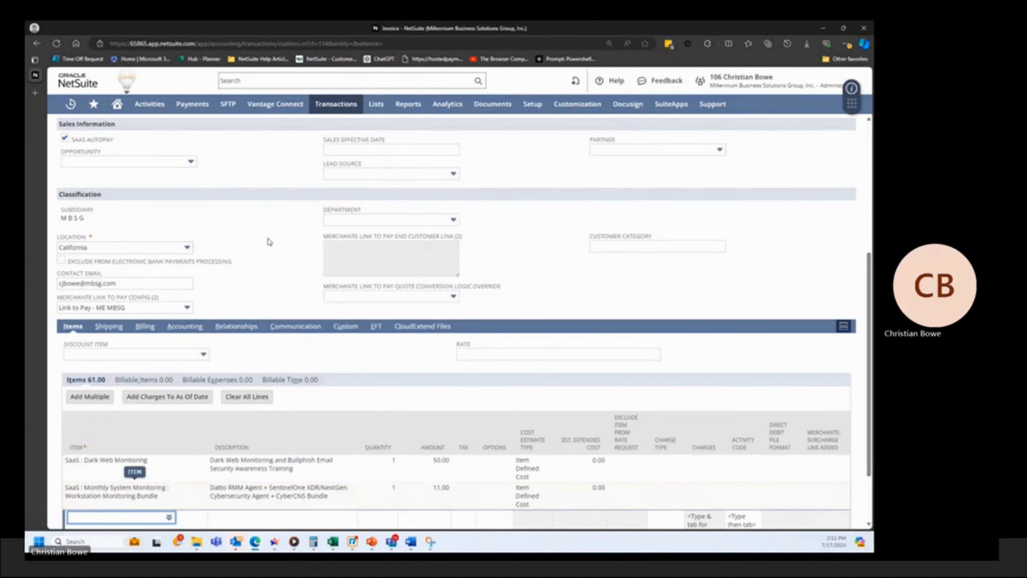
# Memorize the invoice and set the memorized transaction's action to Automatic
pyautogui.scroll(6, 274, 267)
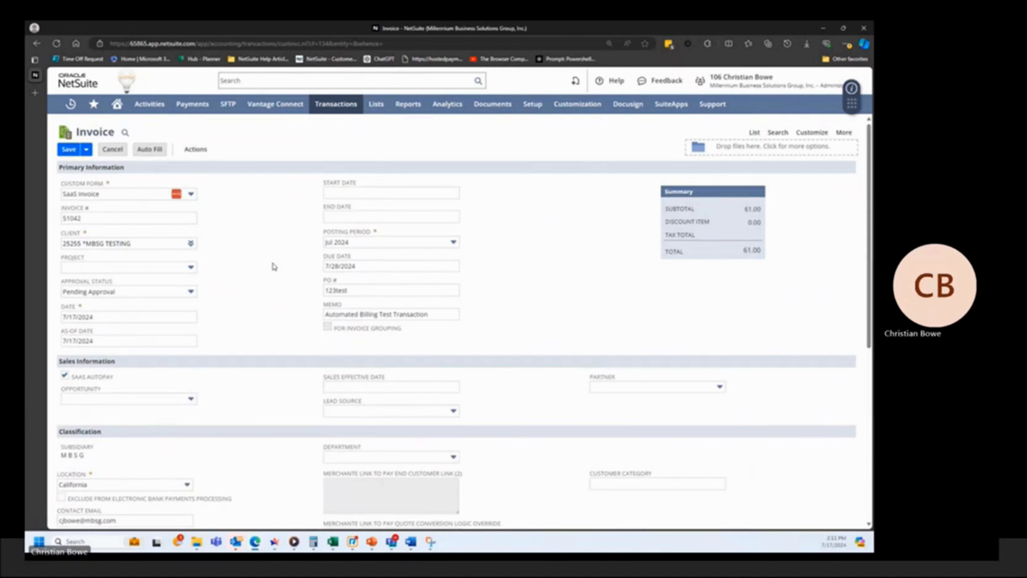
pyautogui.moveTo(201, 154)
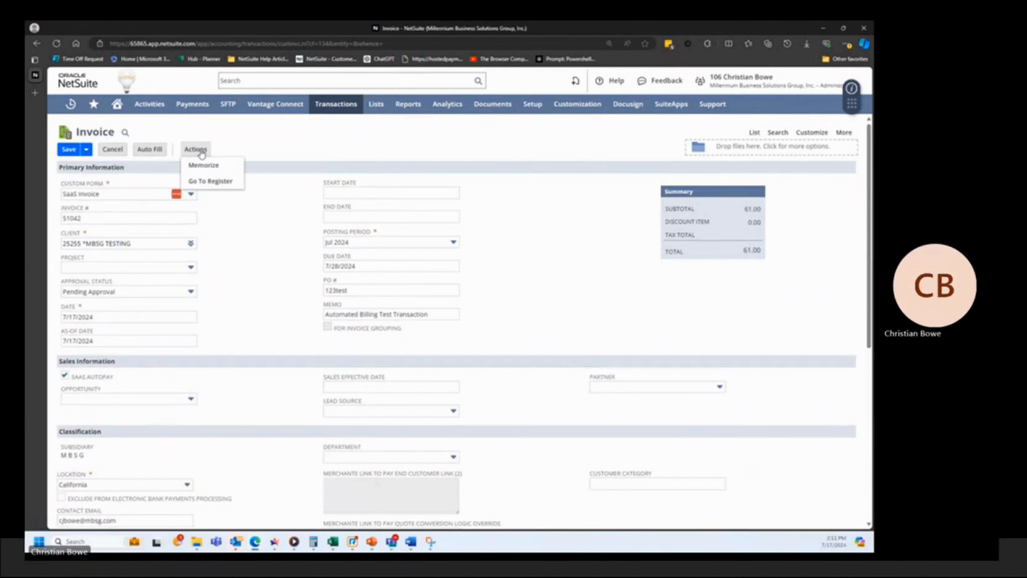
pyautogui.click(199, 166)
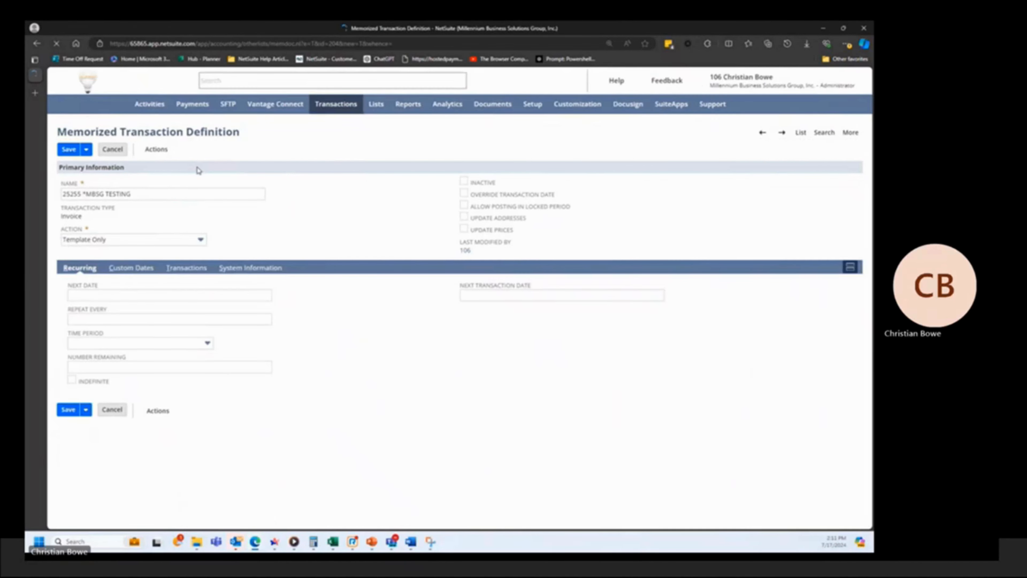
pyautogui.click(97, 239)
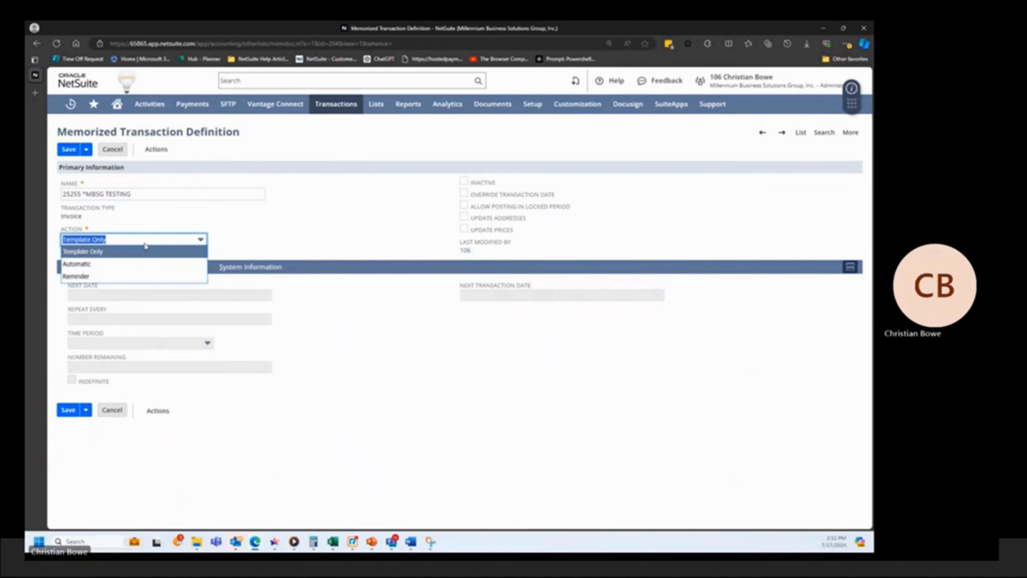
pyautogui.click(77, 265)
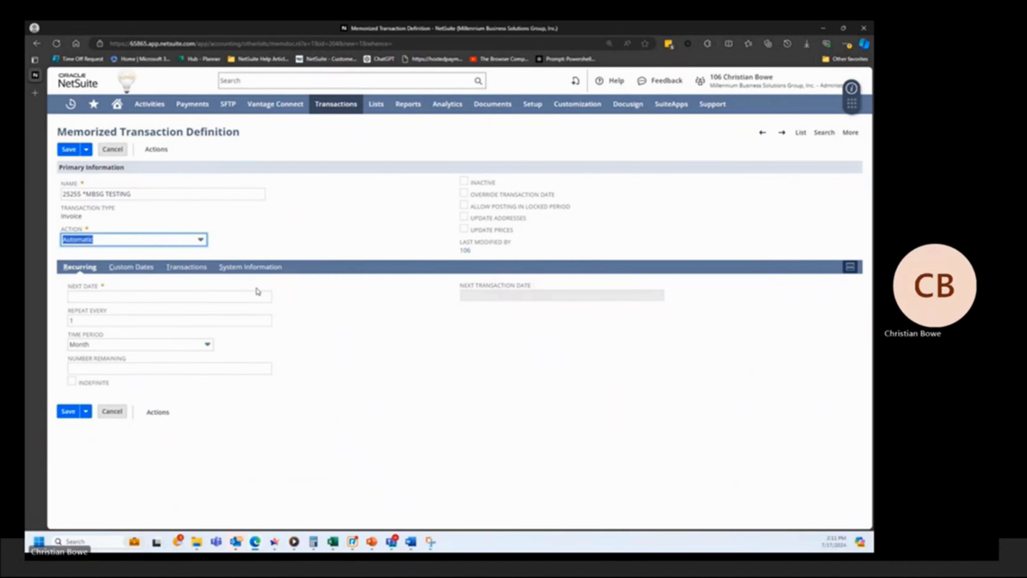
# Schedule the memorized invoice from 7/18/2024, repeating every 1 day indefinitely, and save the definition
pyautogui.click(280, 298)
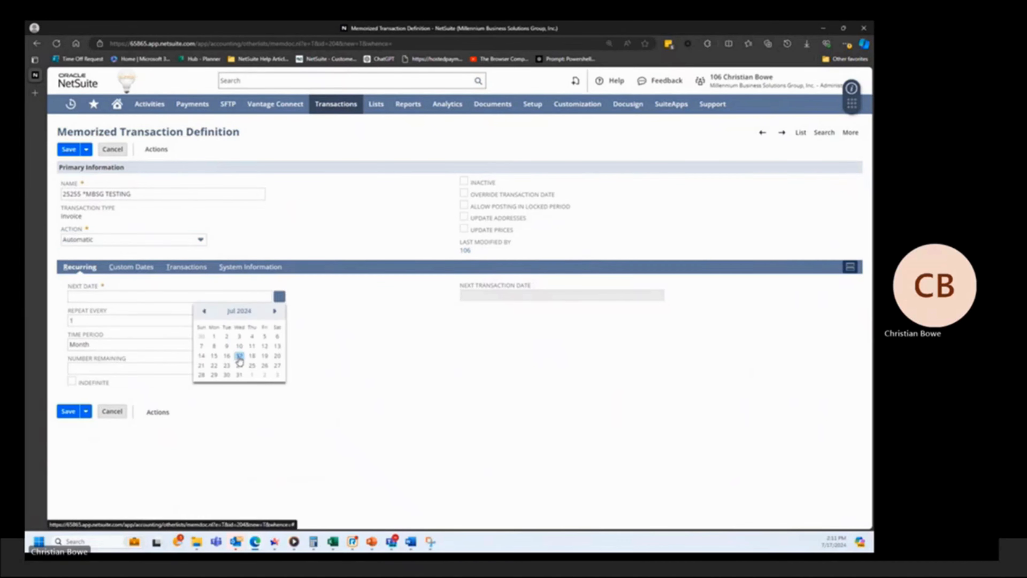
pyautogui.click(252, 355)
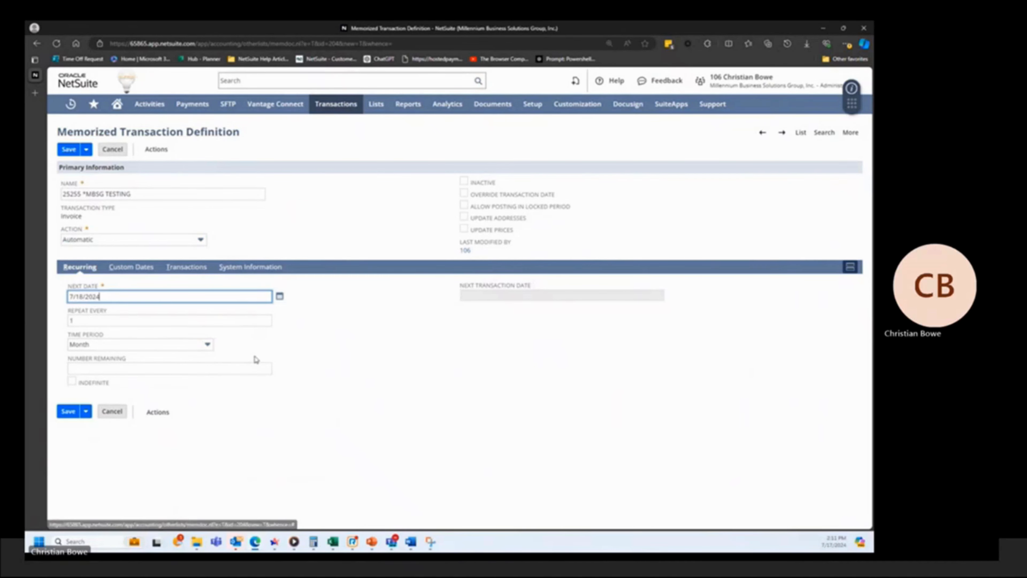
pyautogui.click(109, 344)
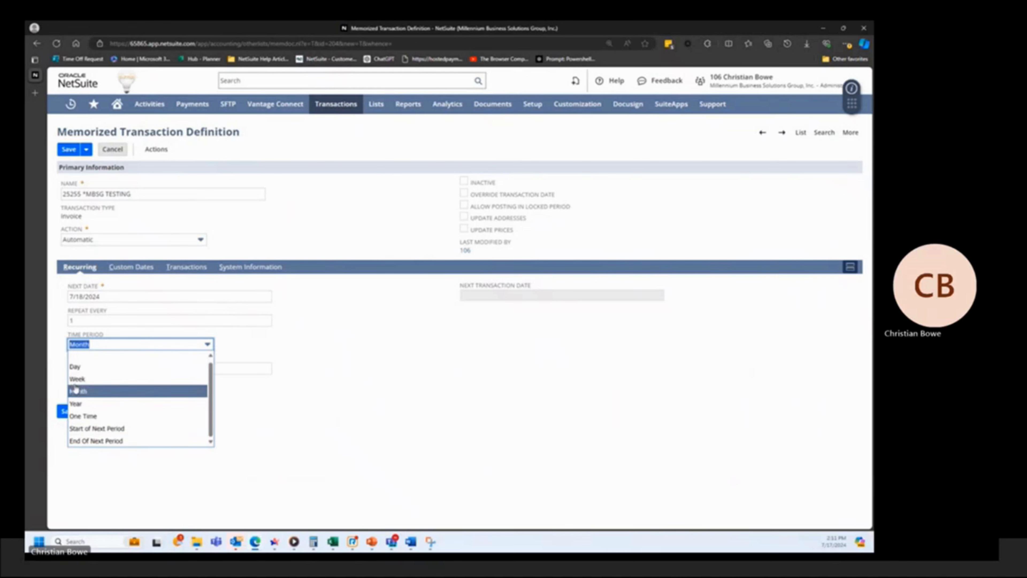
pyautogui.click(97, 366)
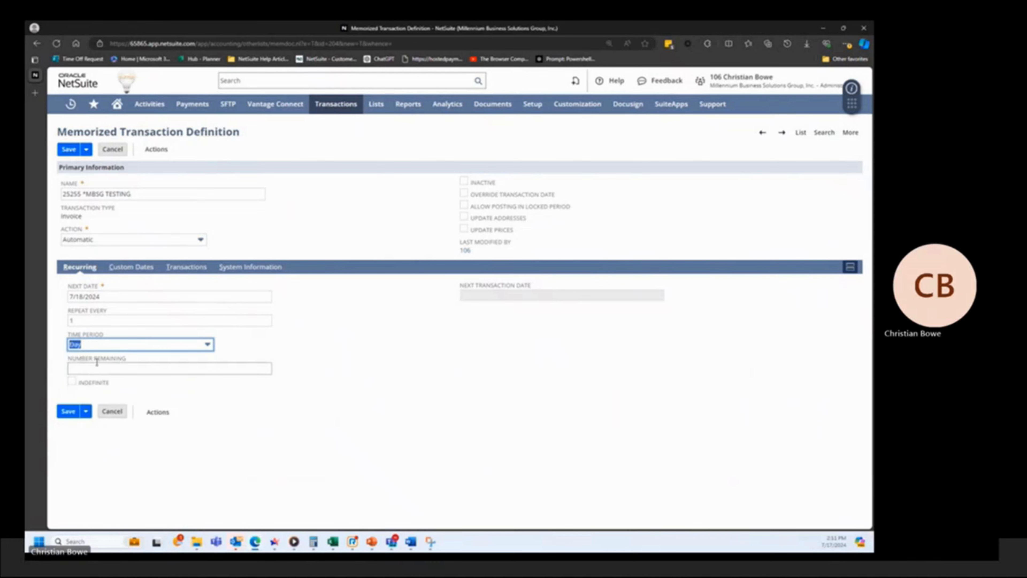
pyautogui.click(71, 381)
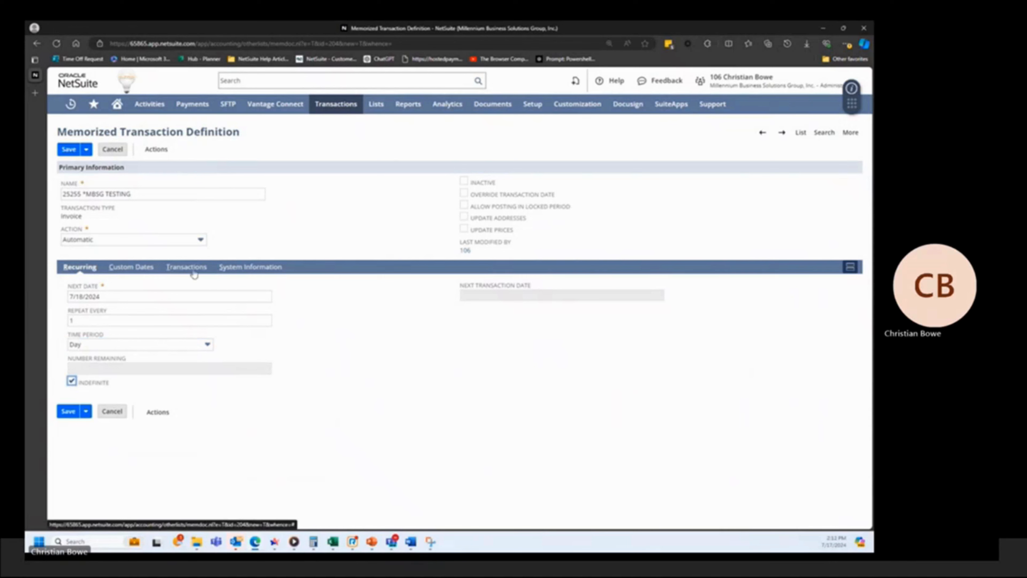
pyautogui.click(67, 151)
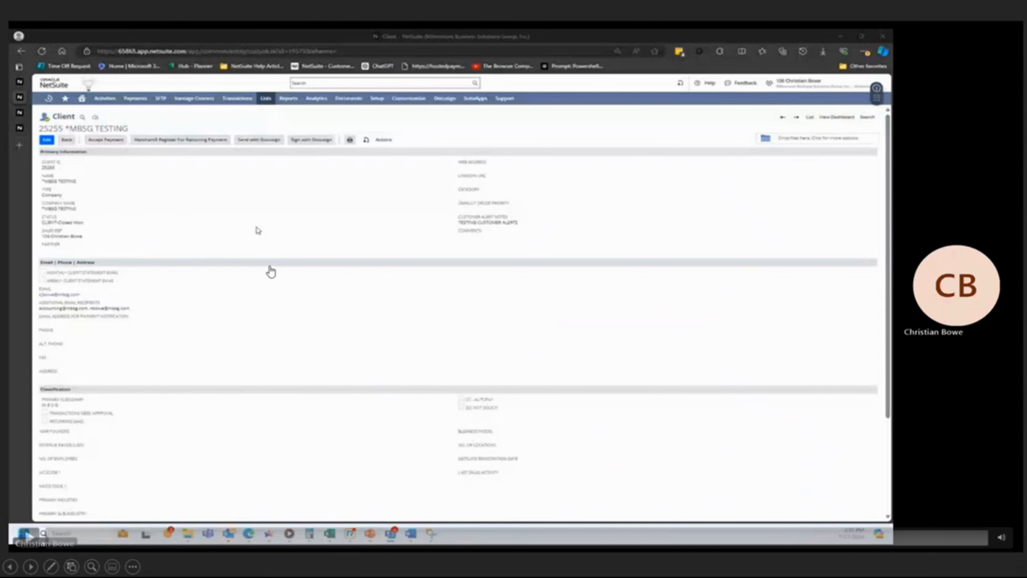
# List the client's sales transactions and open the 7/16/2024 sales order that is pending billing
pyautogui.scroll(-3, 258, 231)
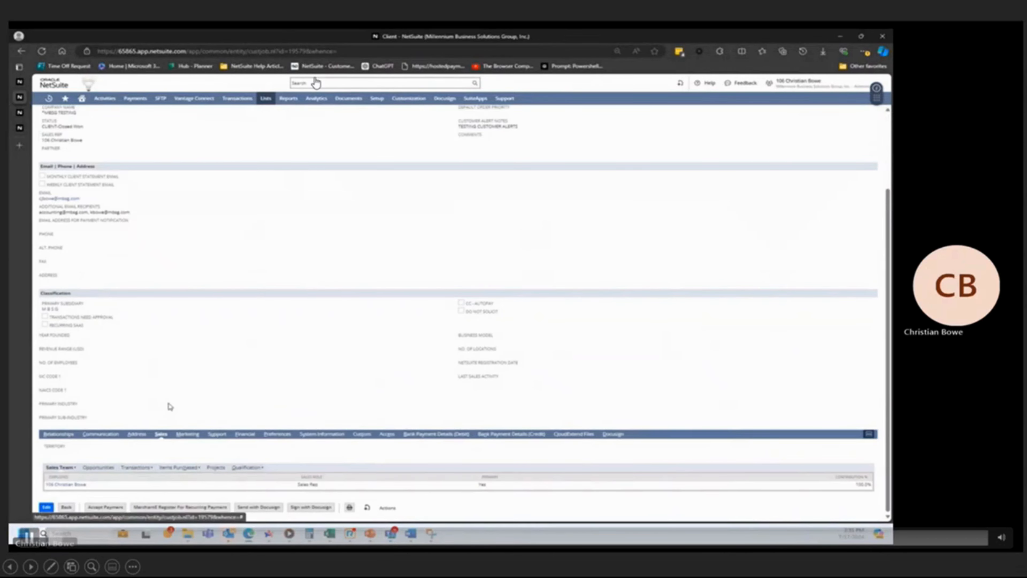
pyautogui.click(132, 467)
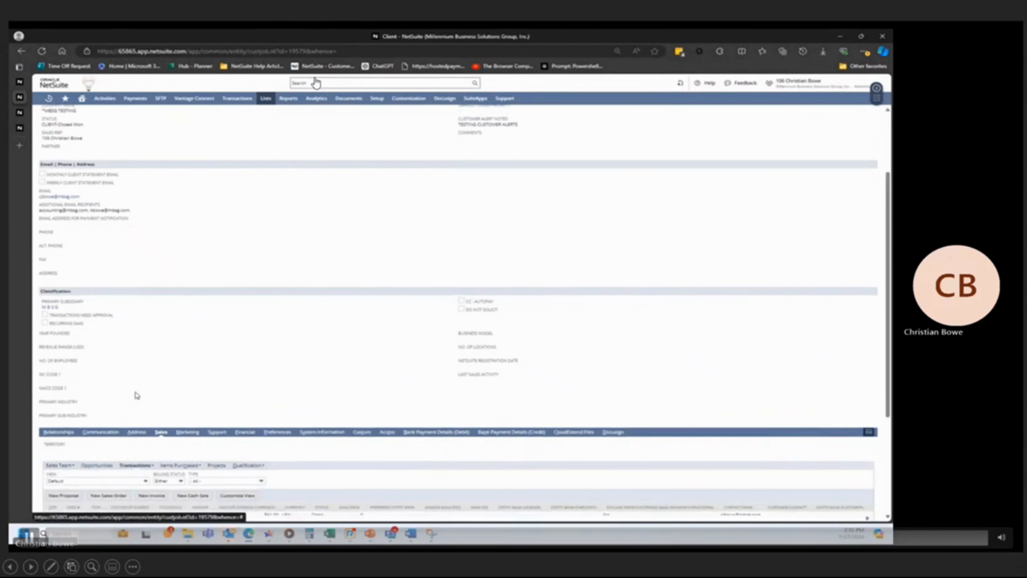
pyautogui.scroll(-5, 135, 394)
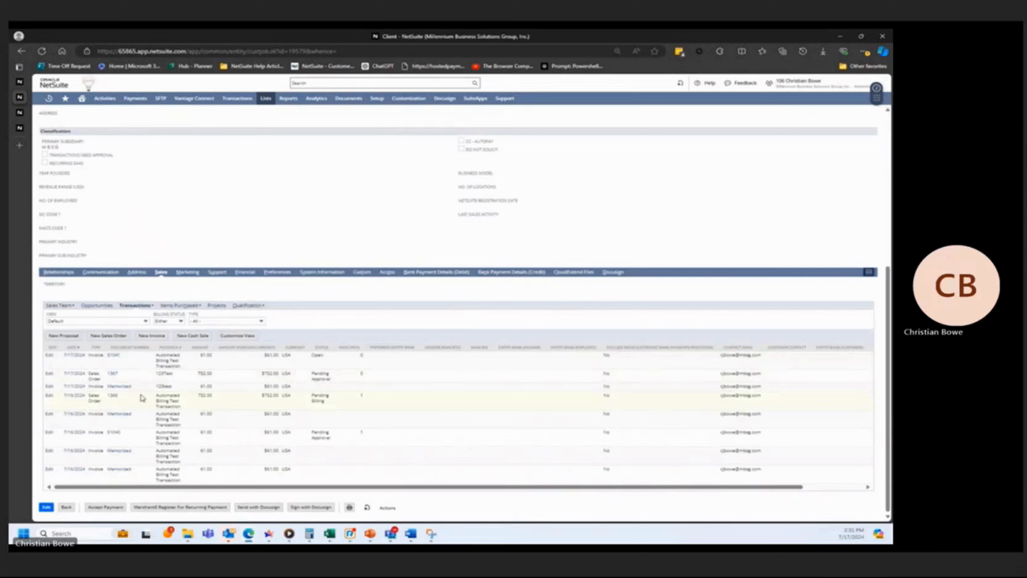
pyautogui.click(112, 396)
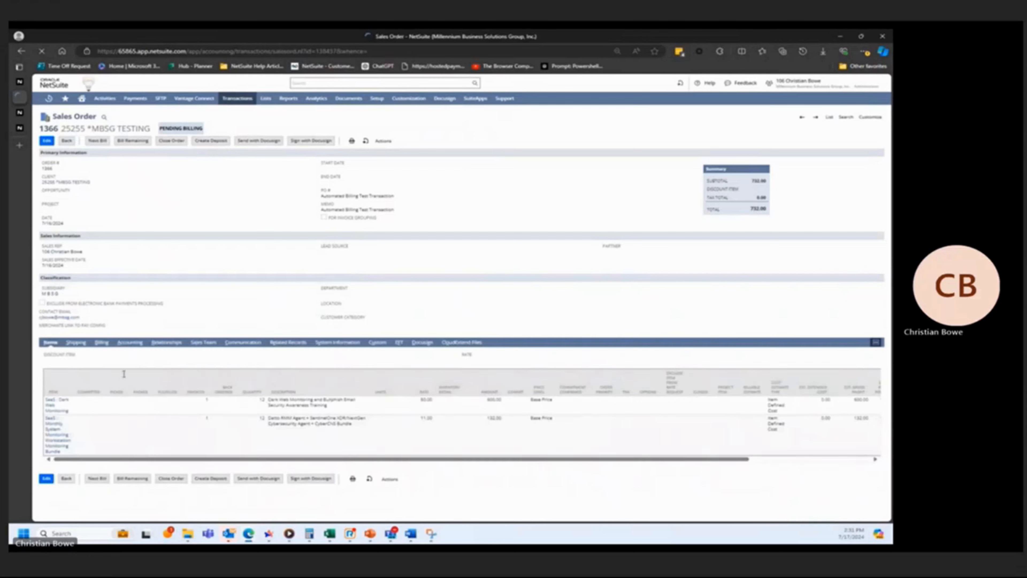
# Check the sales order's billing schedule and related records, and open its related invoice that is pending approval
pyautogui.click(101, 343)
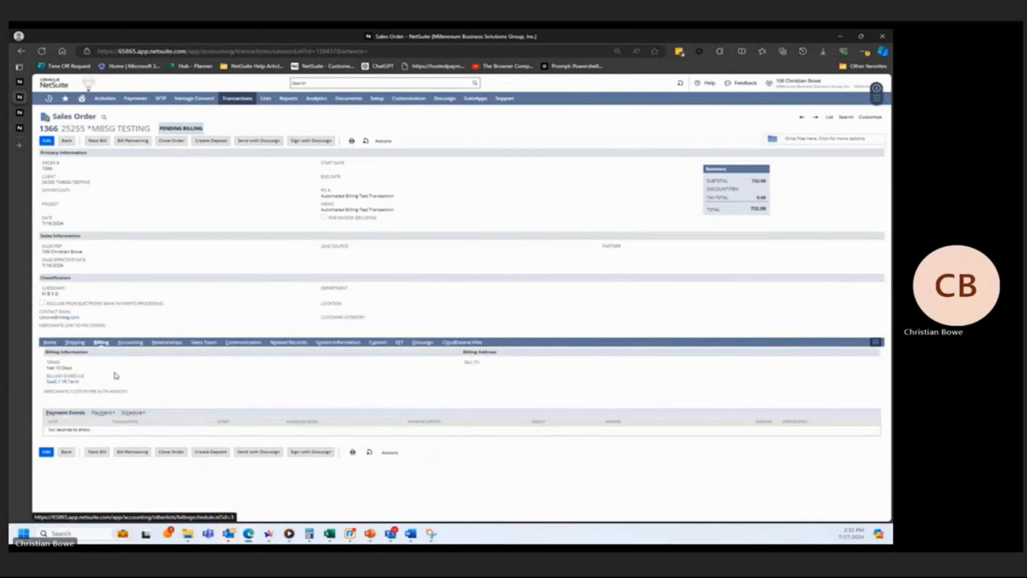
pyautogui.click(290, 342)
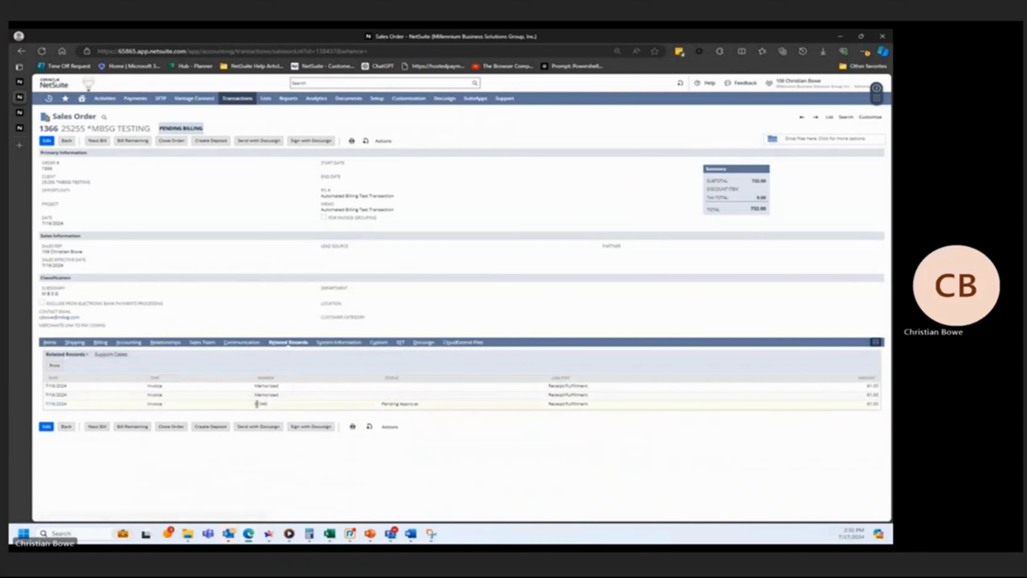
pyautogui.click(50, 406)
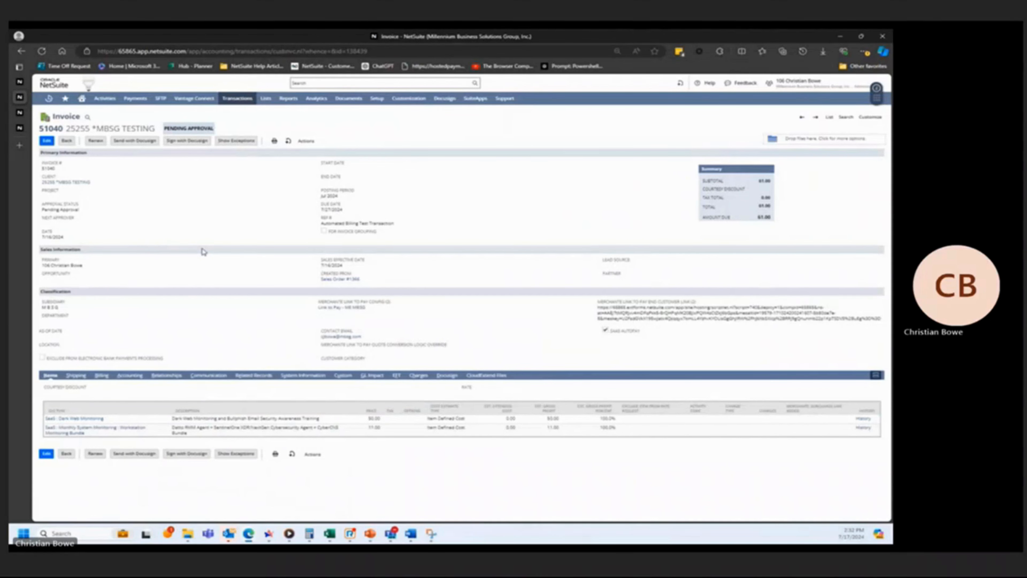
# Return to the client record from the invoice, list its sales transactions and preview the pending-approval invoice
pyautogui.click(81, 184)
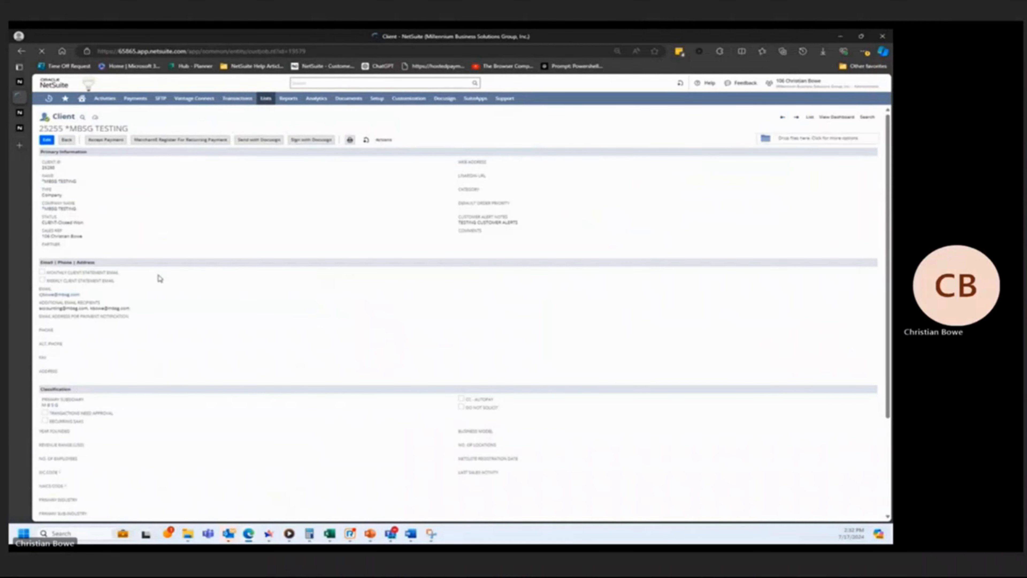
pyautogui.scroll(-3, 159, 277)
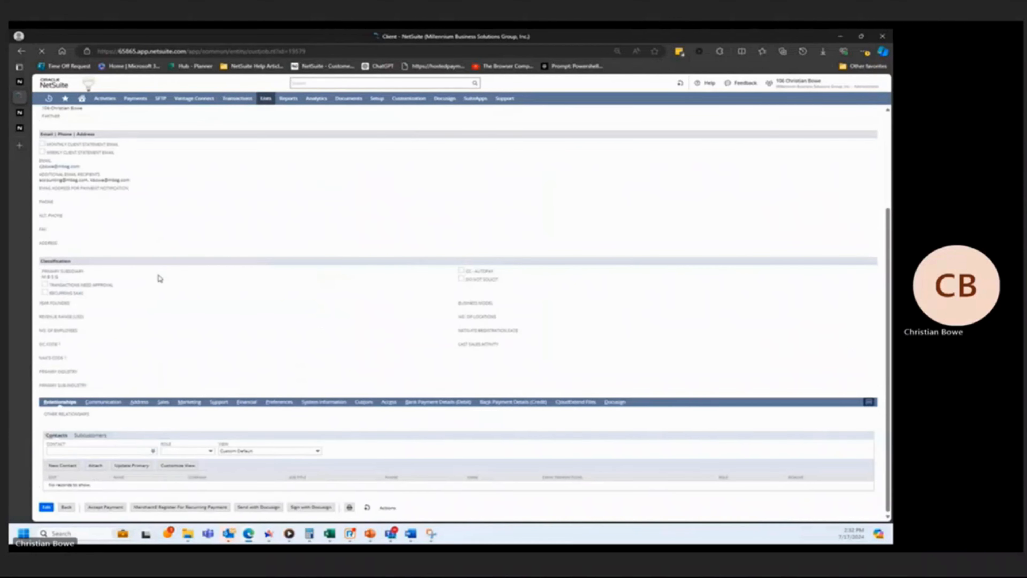
pyautogui.click(162, 405)
pyautogui.click(128, 468)
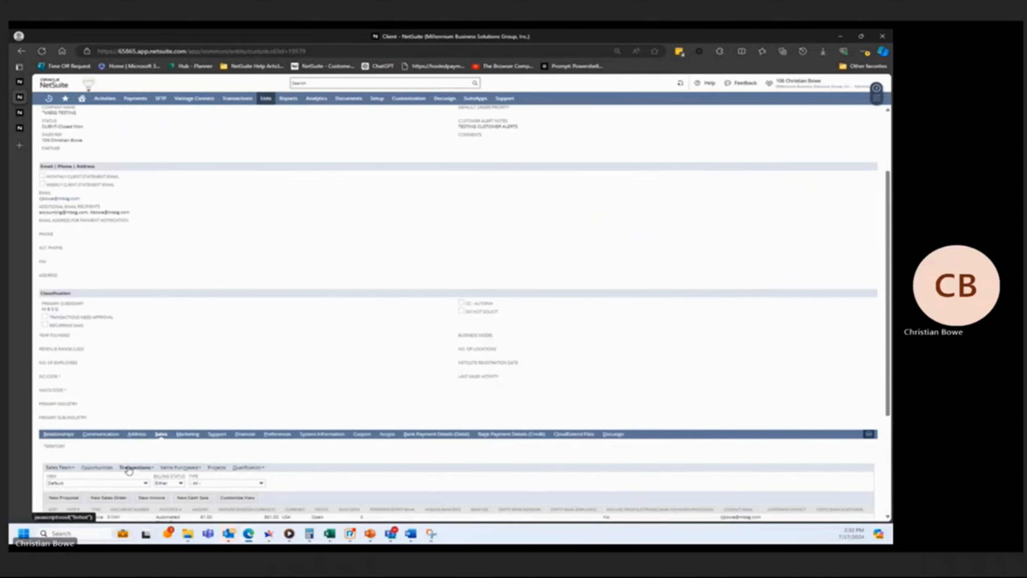
pyautogui.scroll(-4, 117, 405)
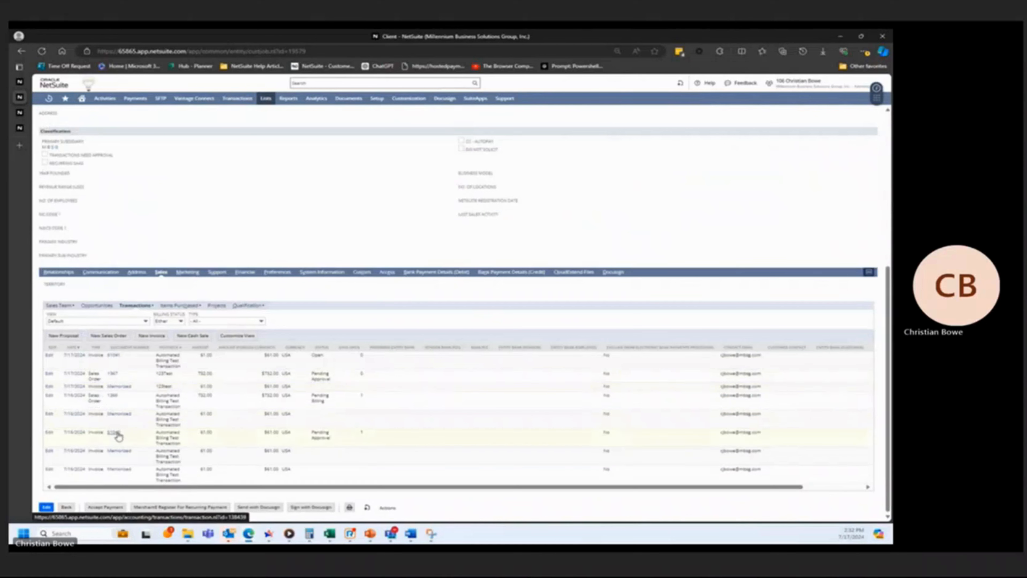
pyautogui.moveTo(118, 437)
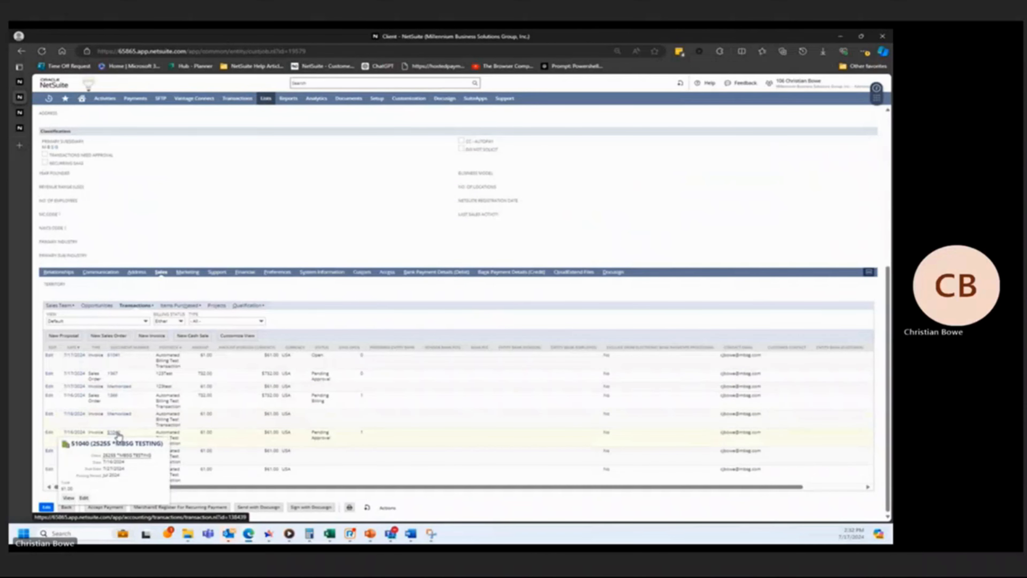
# Open the client's open 7/17/2024 invoice and check its related records and item lines
pyautogui.click(116, 359)
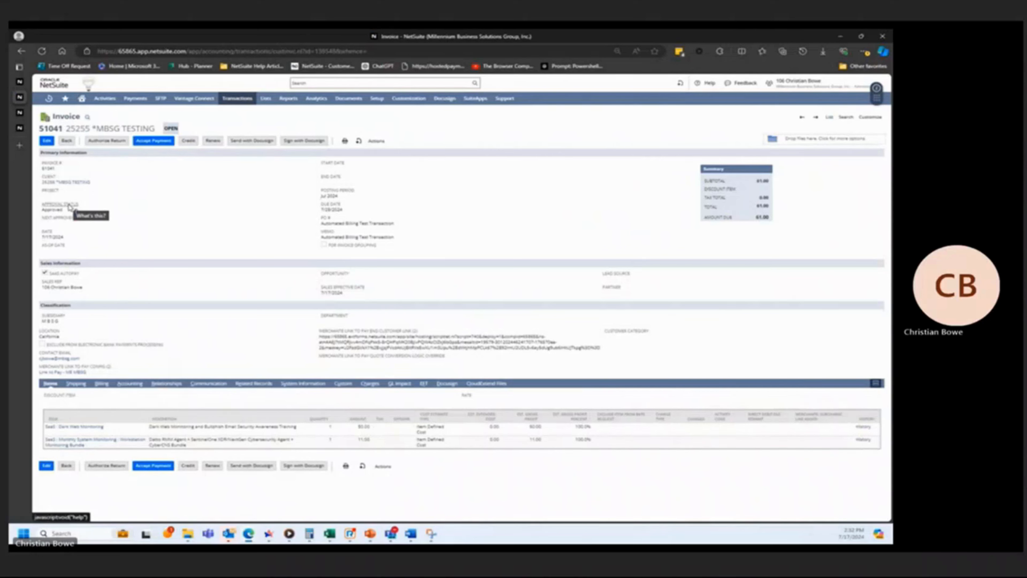
pyautogui.click(253, 383)
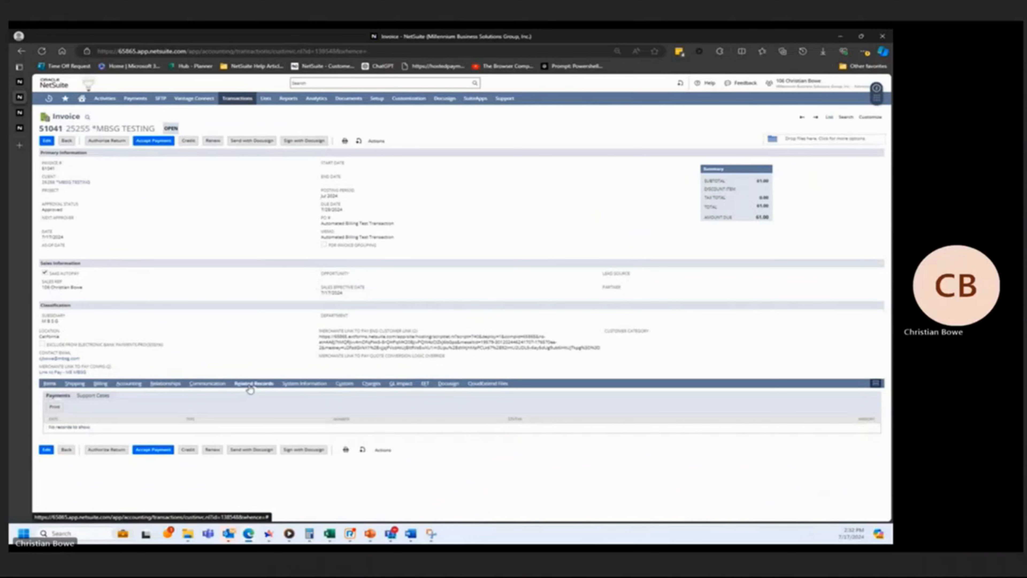
pyautogui.click(49, 384)
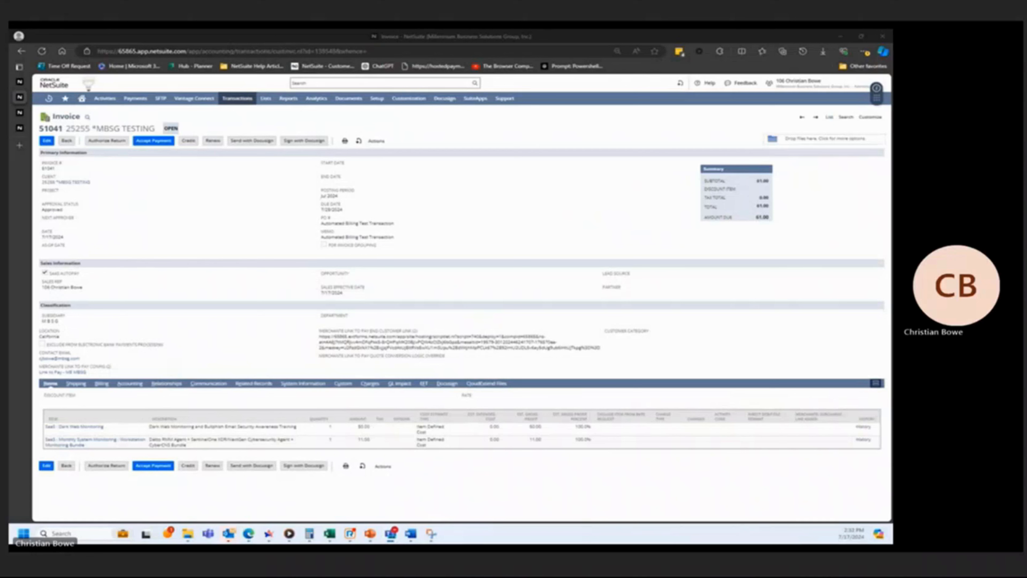
pyautogui.click(262, 225)
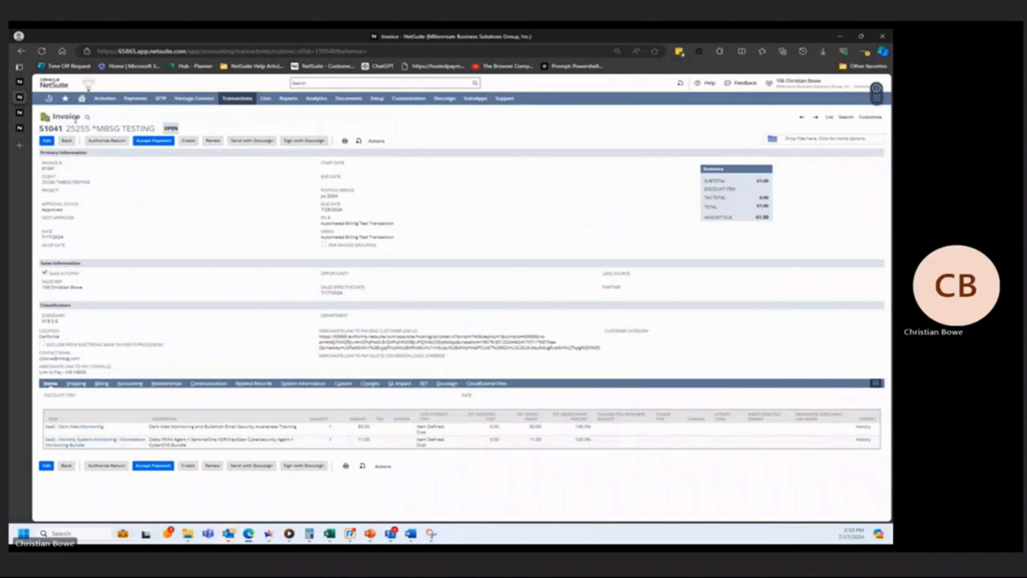
# Return to the client record from the invoice, list its sales transactions and open the memorized 7/17/2024 invoice
pyautogui.click(68, 182)
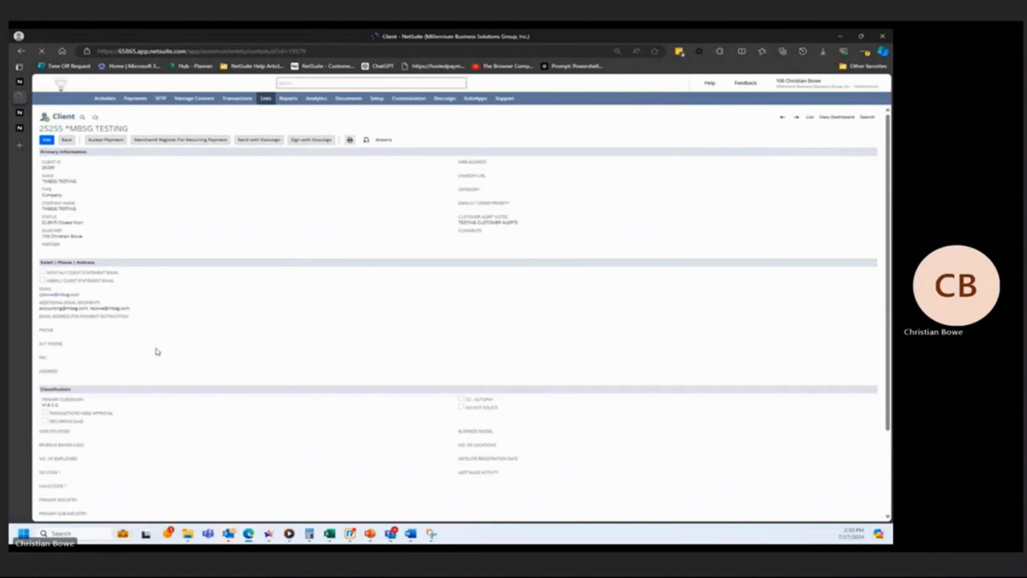
pyautogui.scroll(-4, 156, 351)
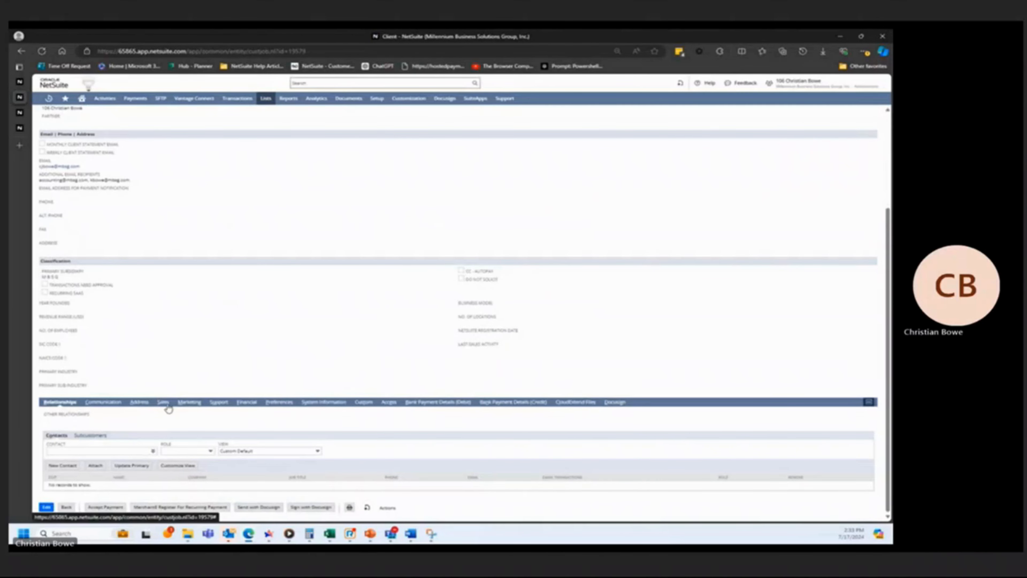
pyautogui.click(163, 405)
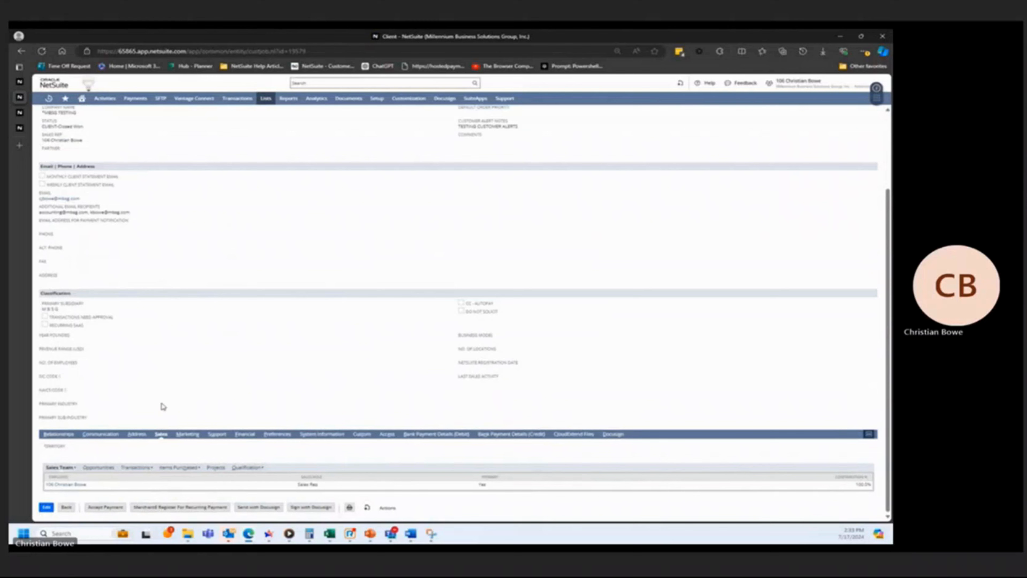
pyautogui.click(129, 468)
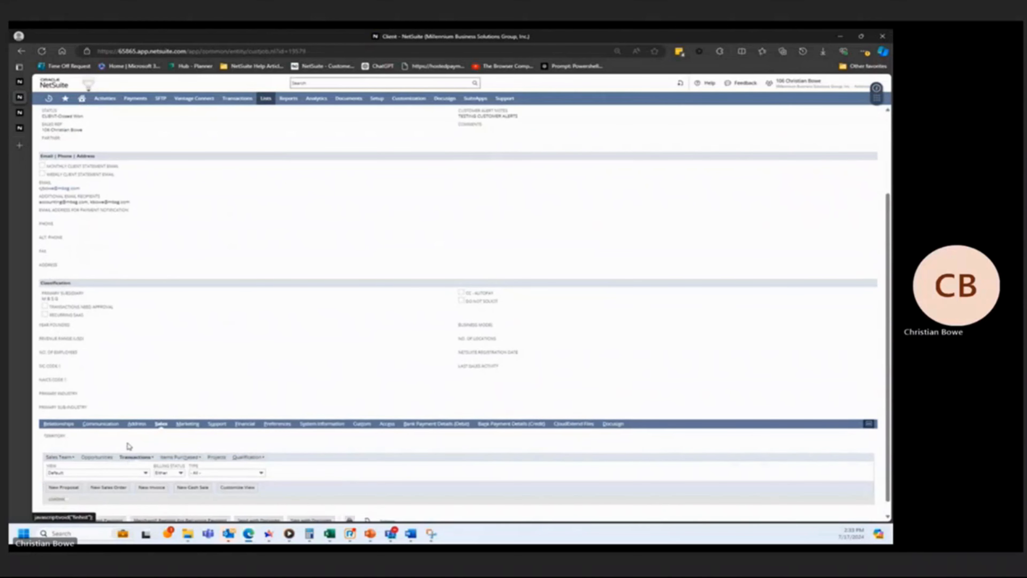
pyautogui.scroll(-5, 128, 405)
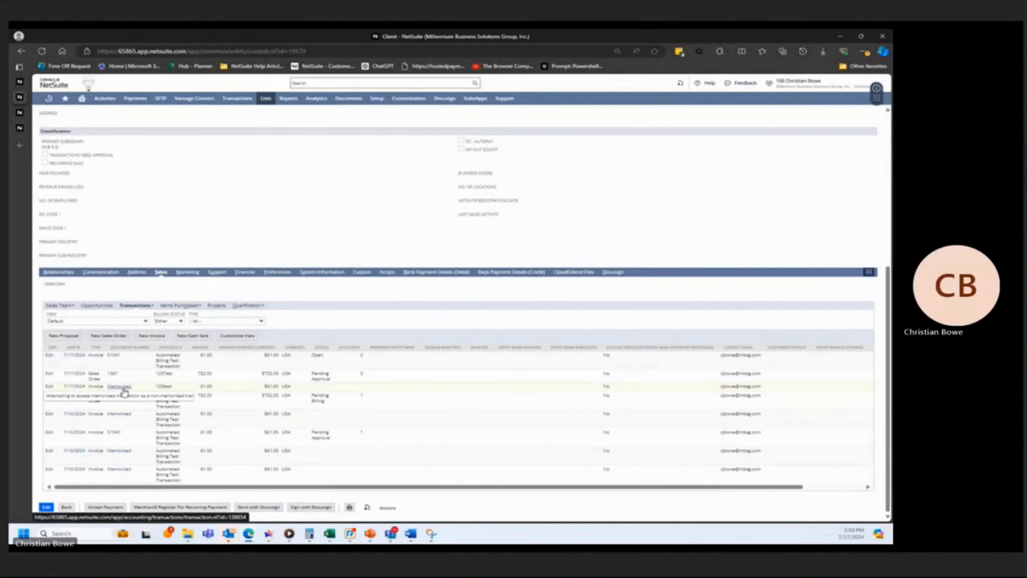
pyautogui.click(122, 387)
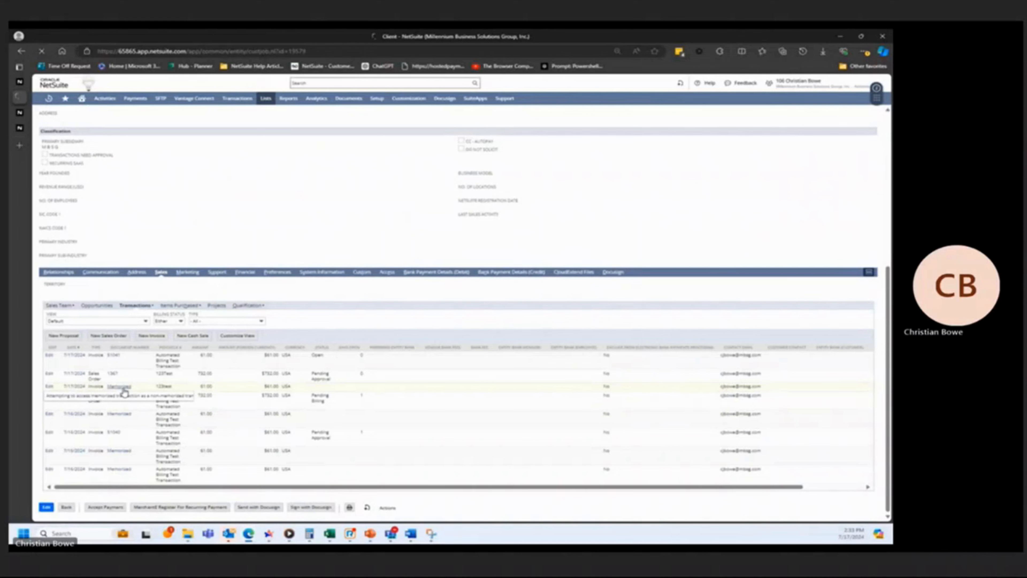